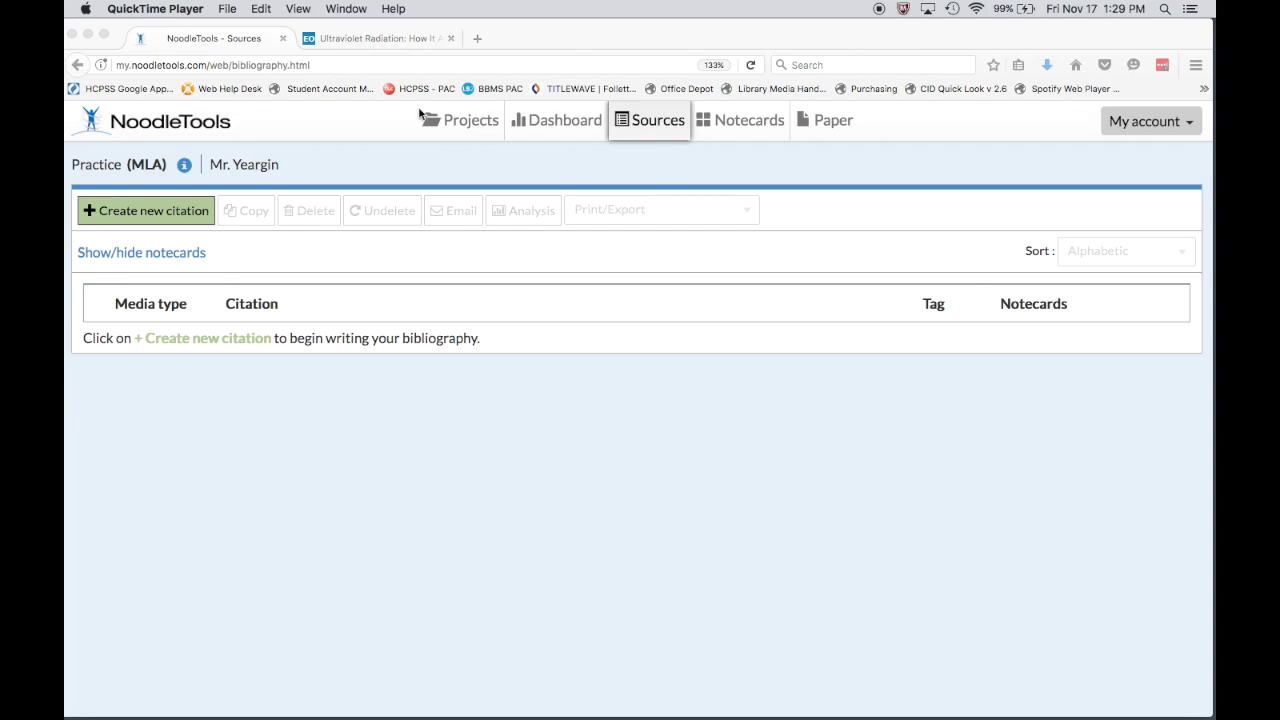
pyautogui.click(200, 40)
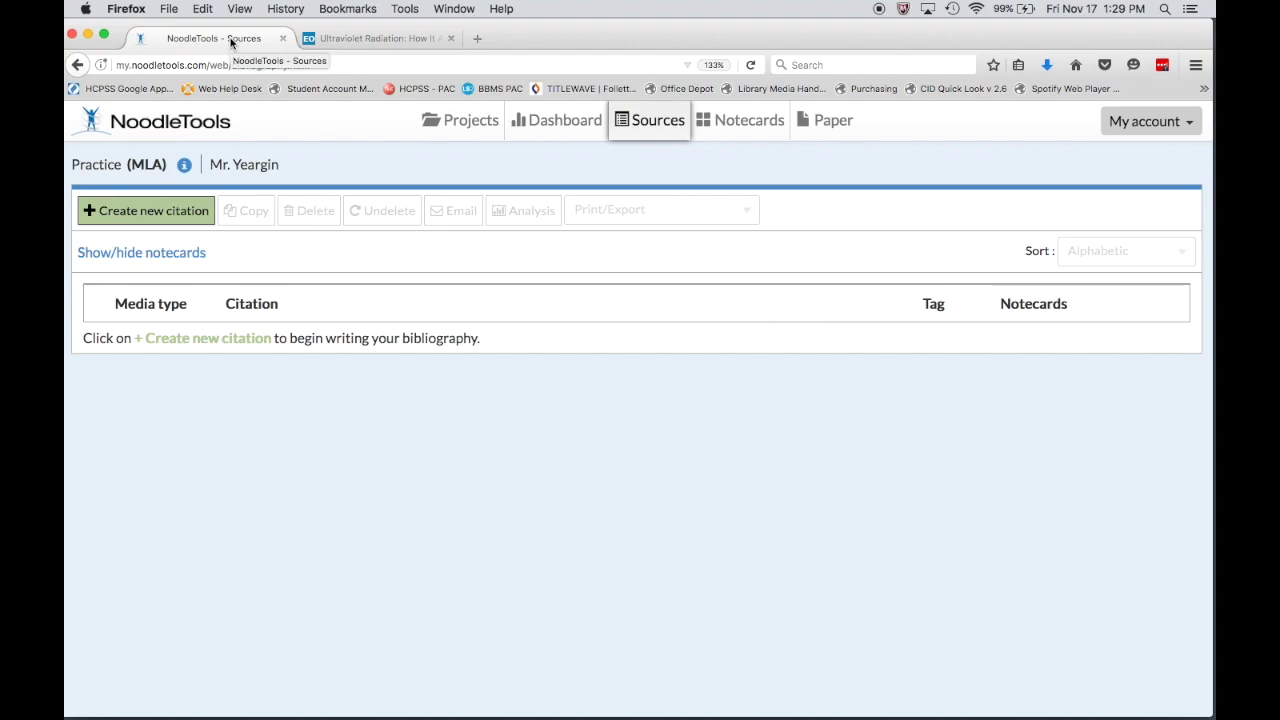
pyautogui.click(368, 37)
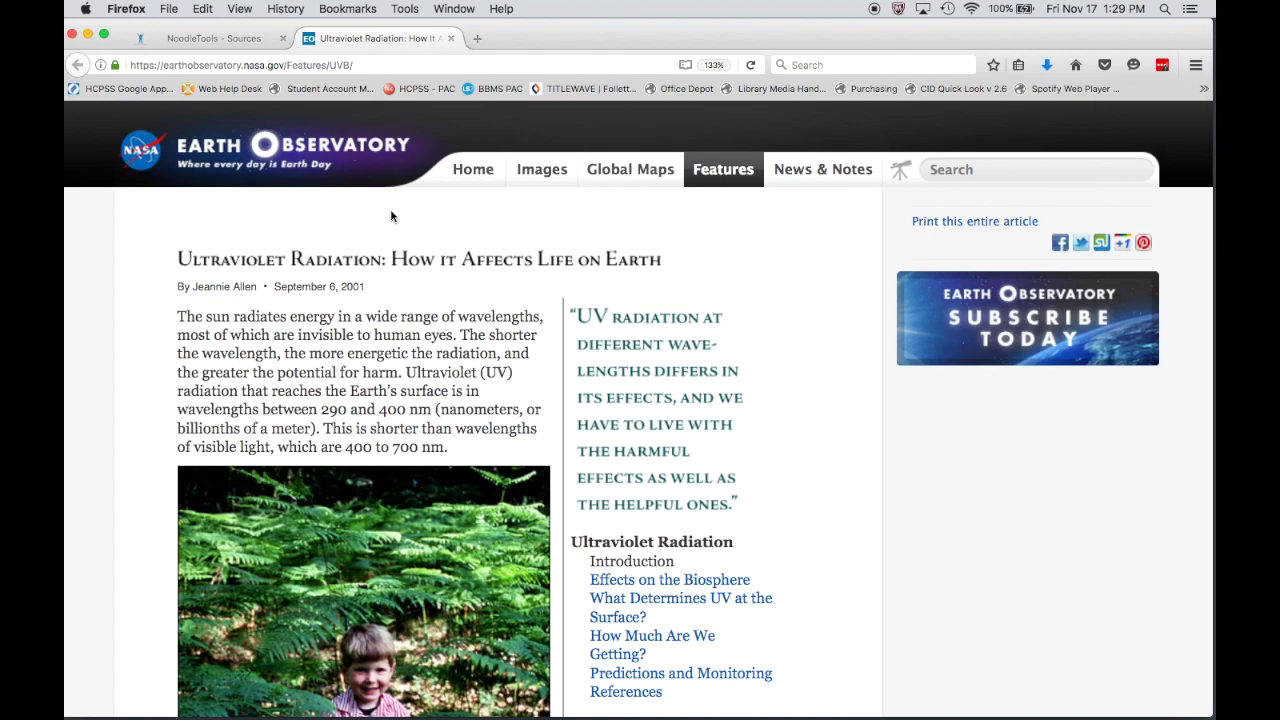
pyautogui.click(201, 40)
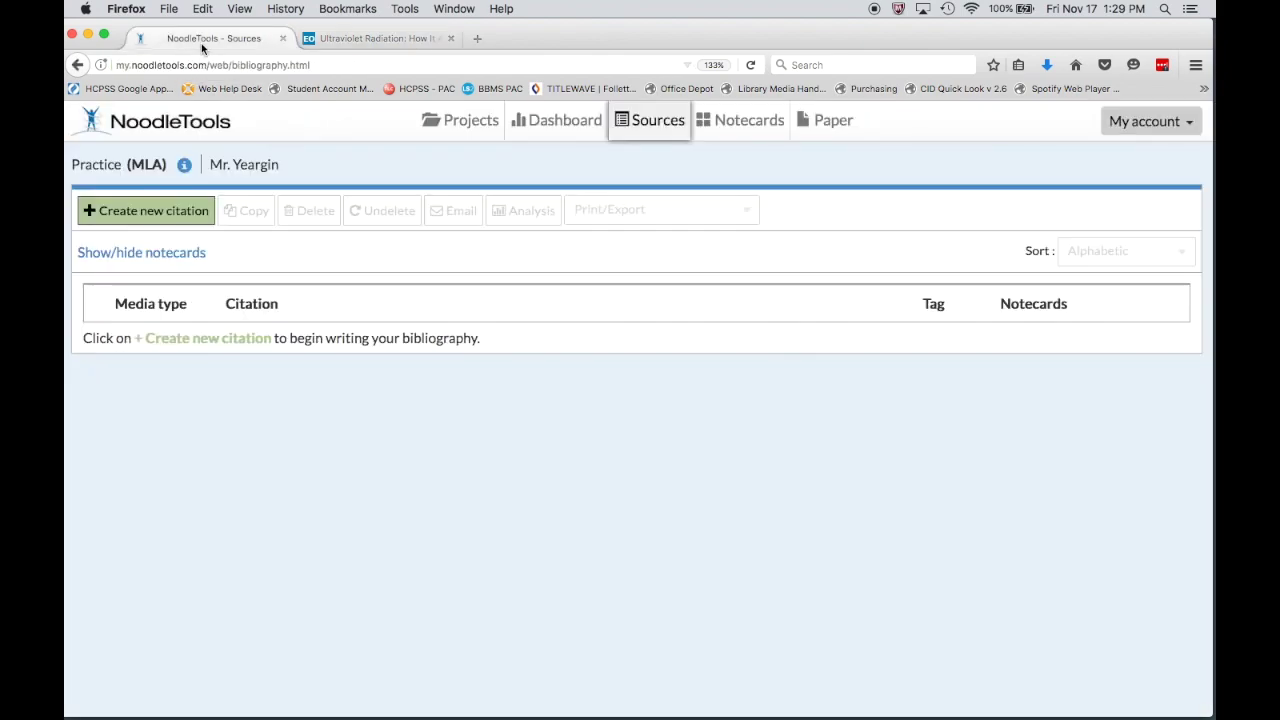
pyautogui.click(382, 40)
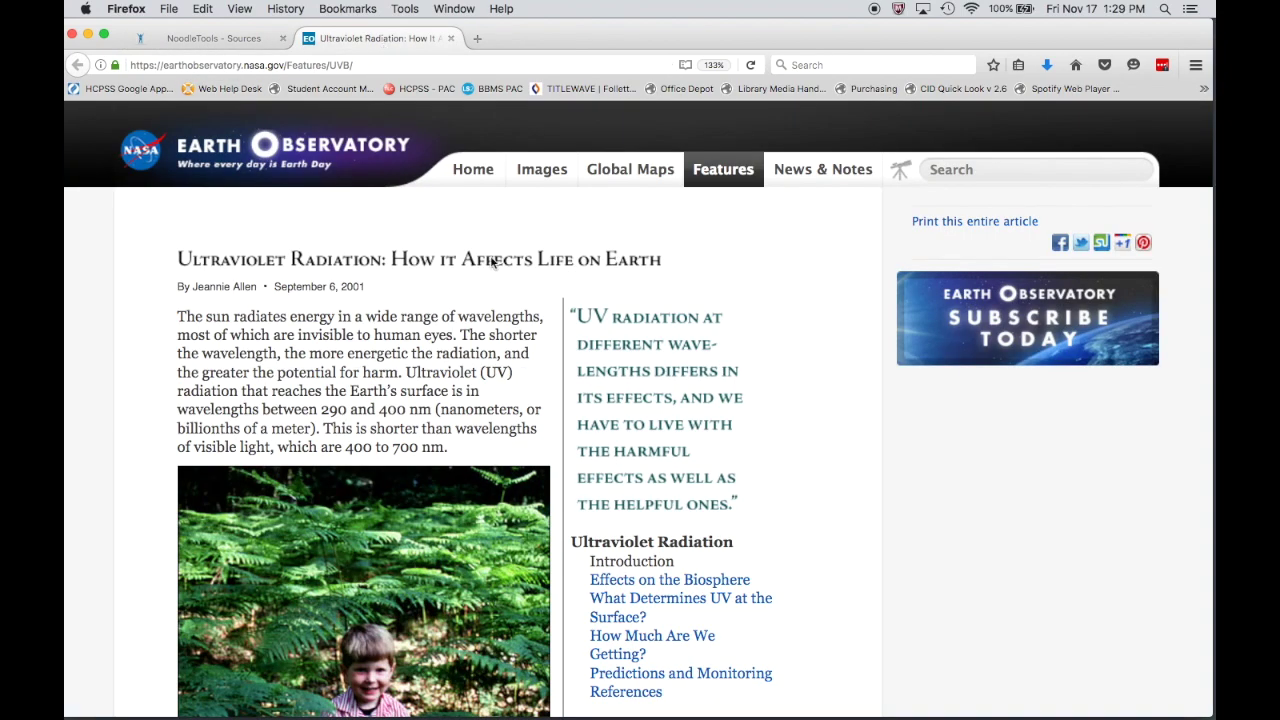
pyautogui.click(212, 40)
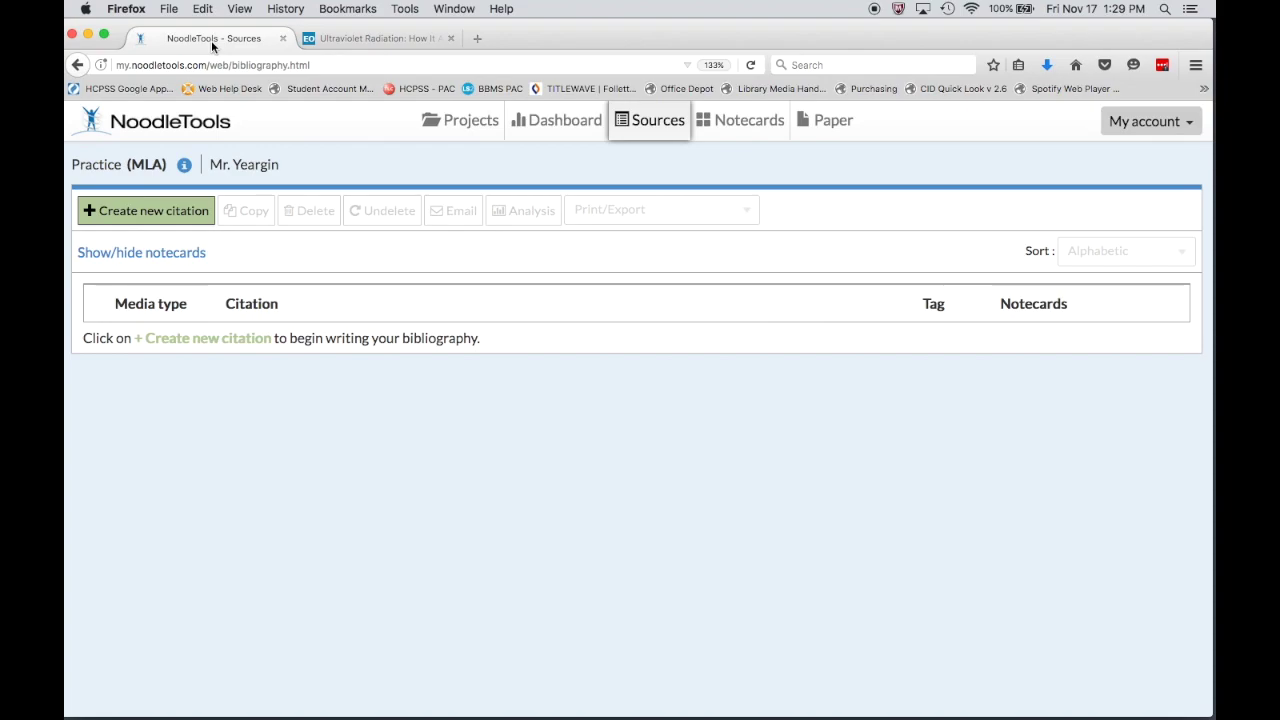
# Create a new citation for a source found on a website, choosing Web Page as its type.
pyautogui.click(136, 219)
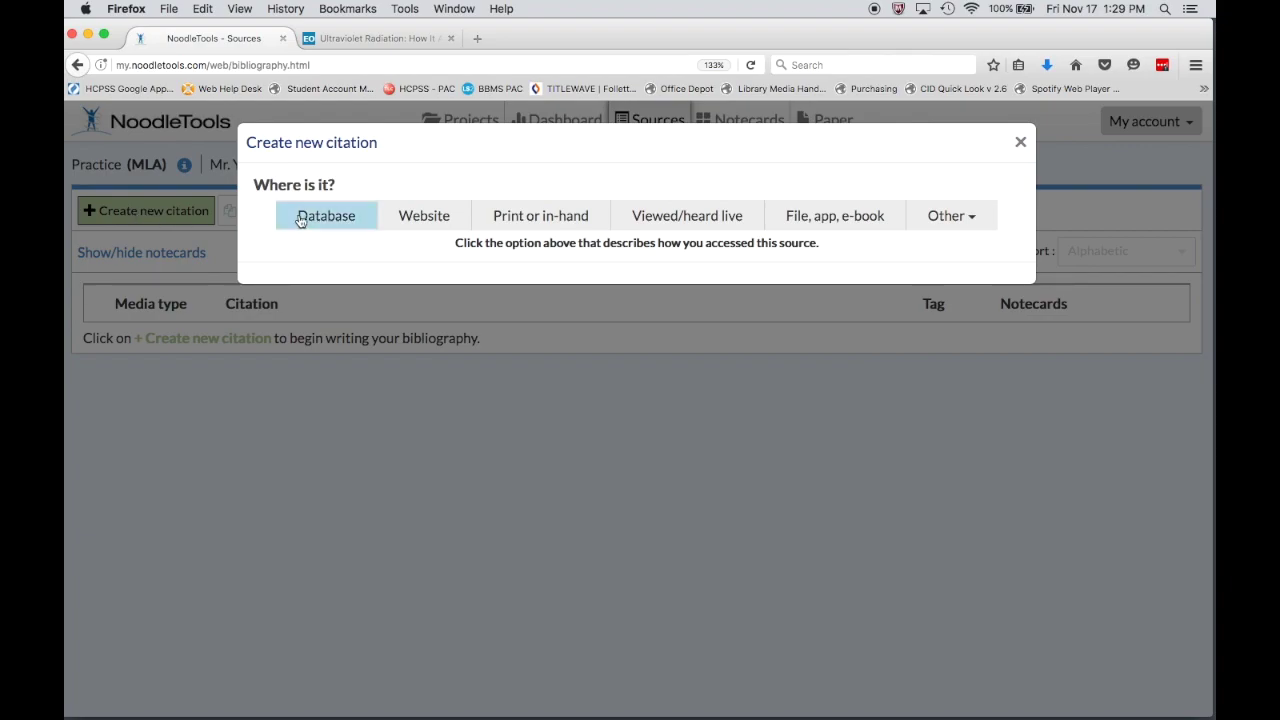
pyautogui.click(427, 218)
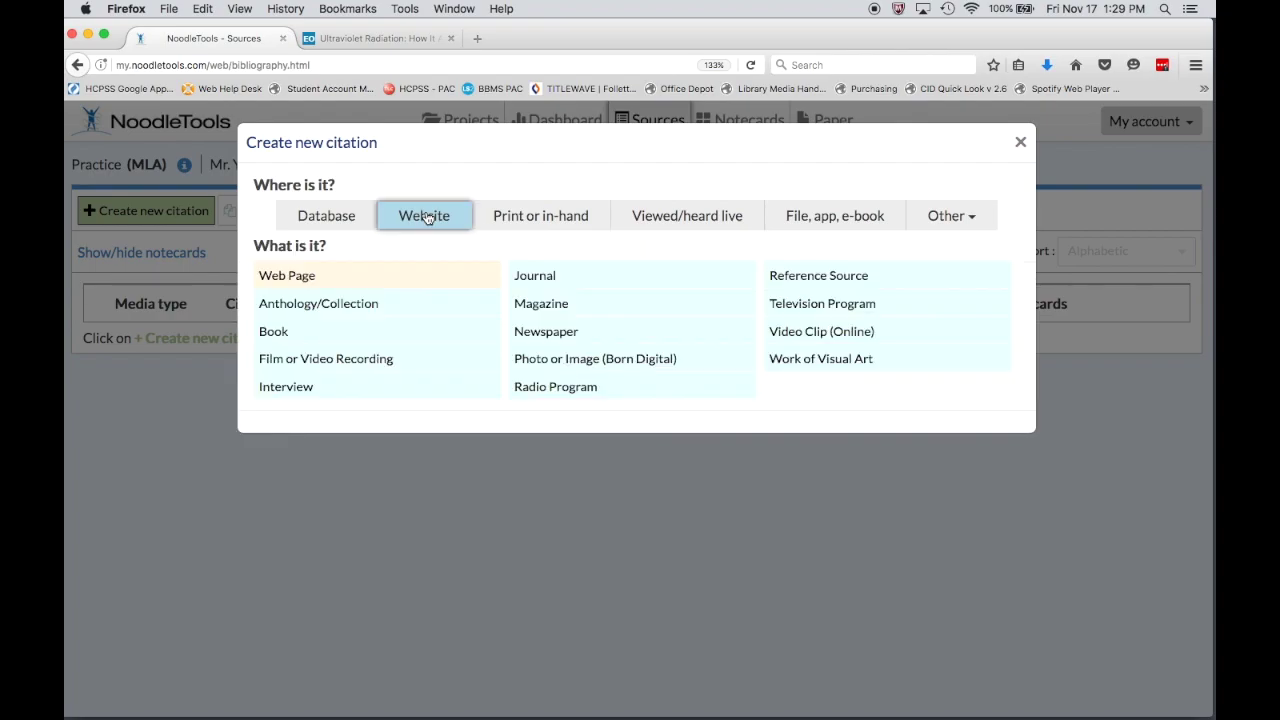
pyautogui.click(305, 275)
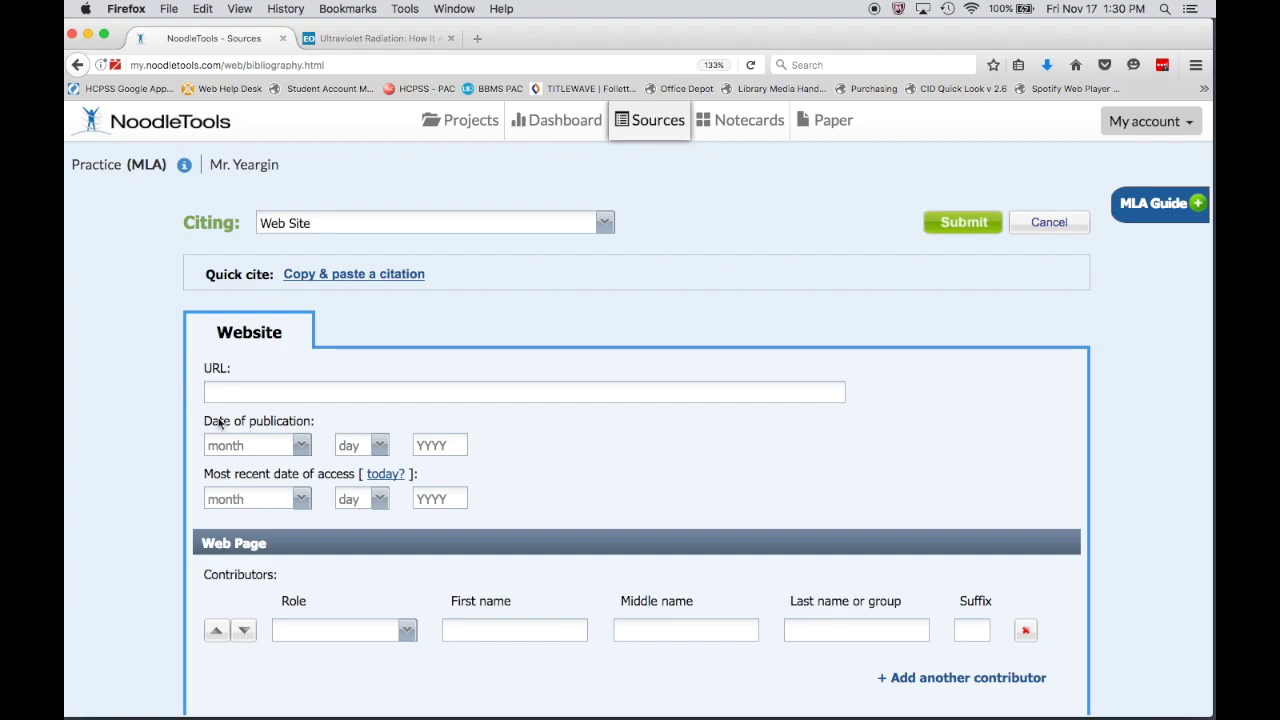
# Copy the web address of the NASA ultraviolet radiation article into the citation's URL field.
pyautogui.click(369, 38)
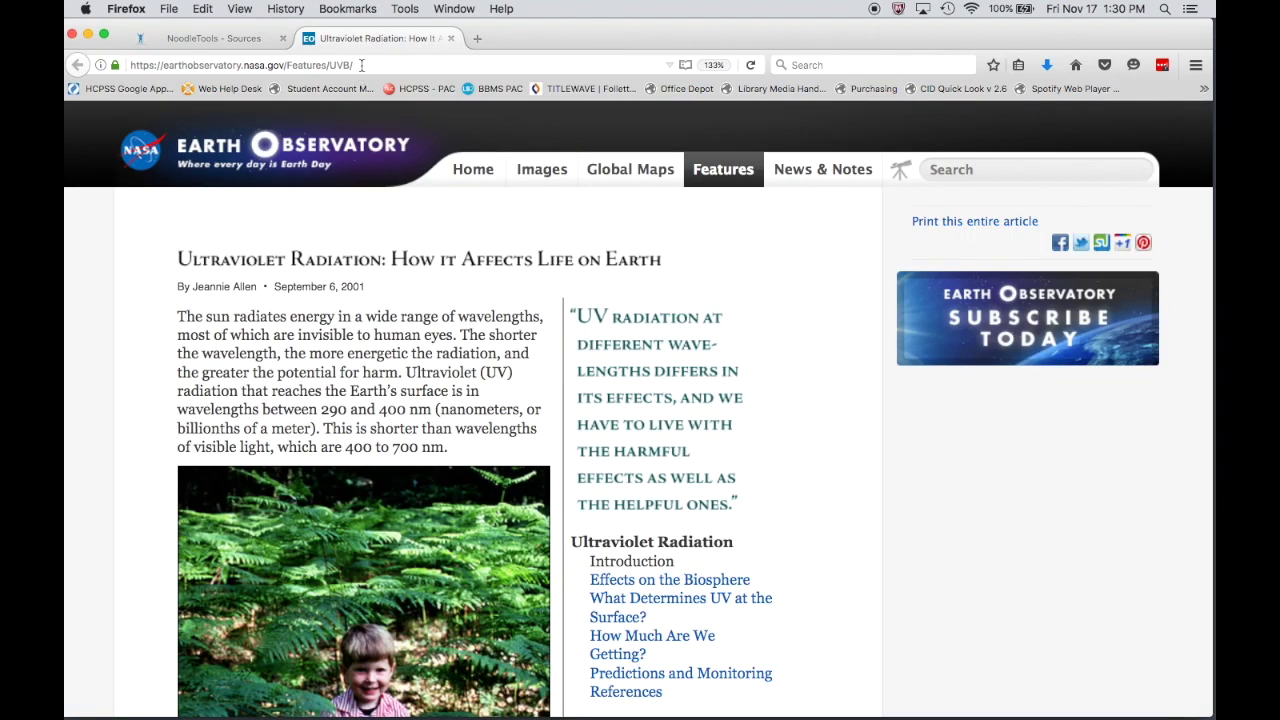
pyautogui.click(361, 64)
pyautogui.click(361, 64)
pyautogui.press('super+c')
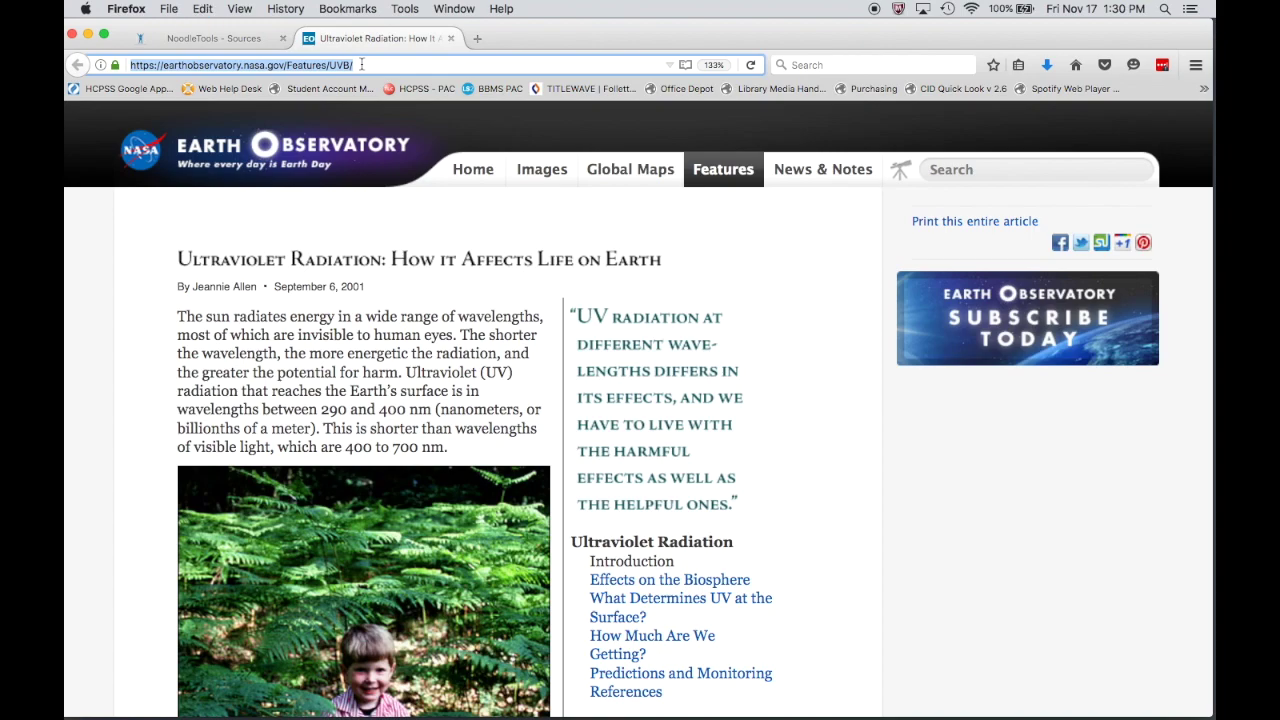
pyautogui.click(204, 43)
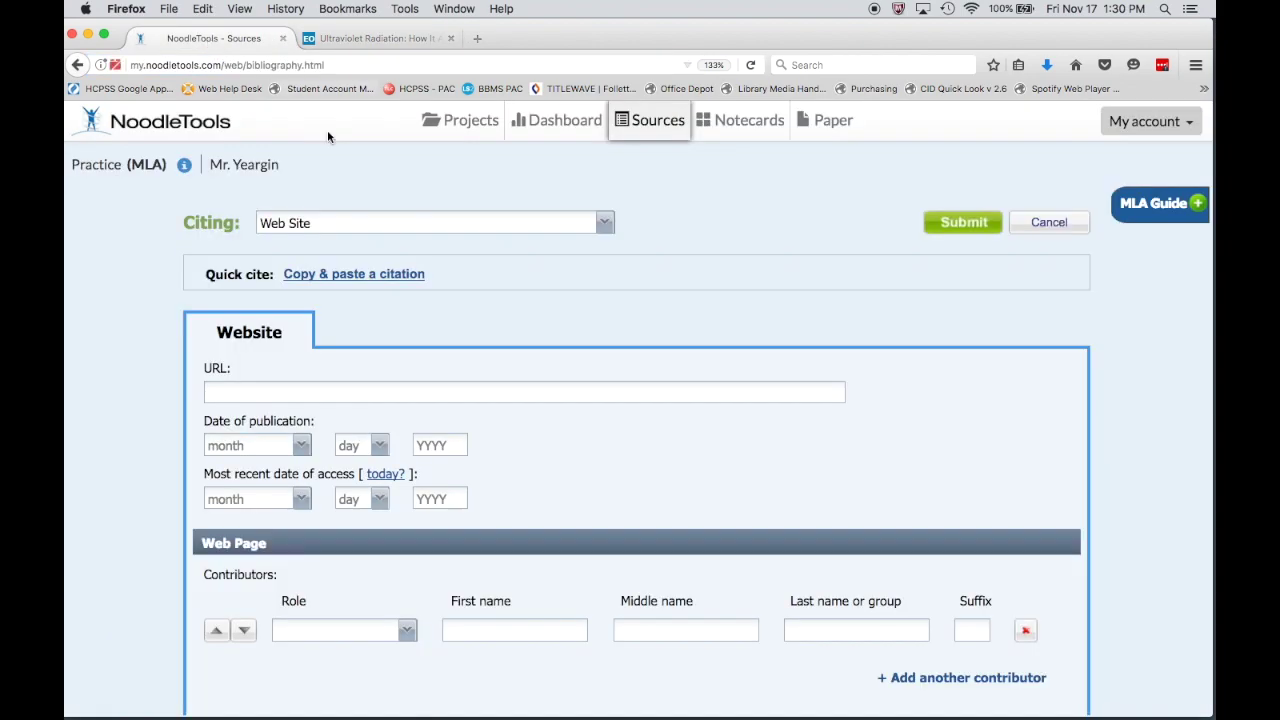
pyautogui.click(309, 393)
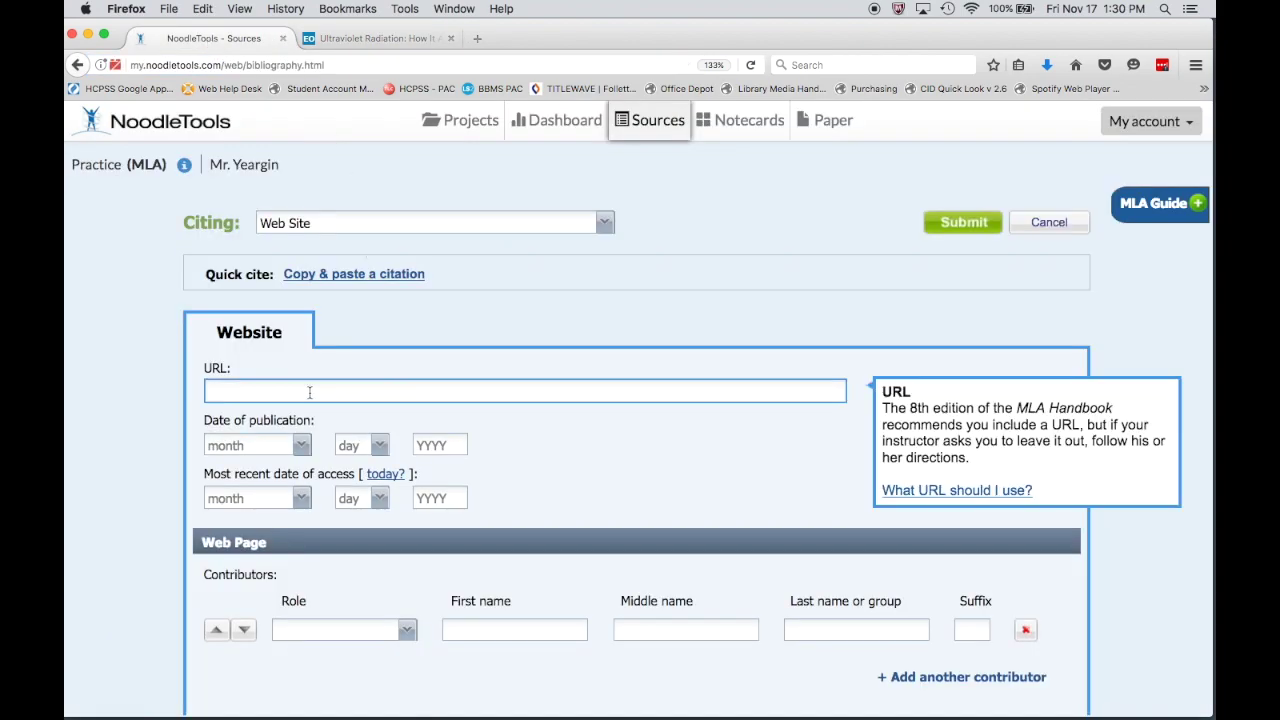
pyautogui.press('super+v')
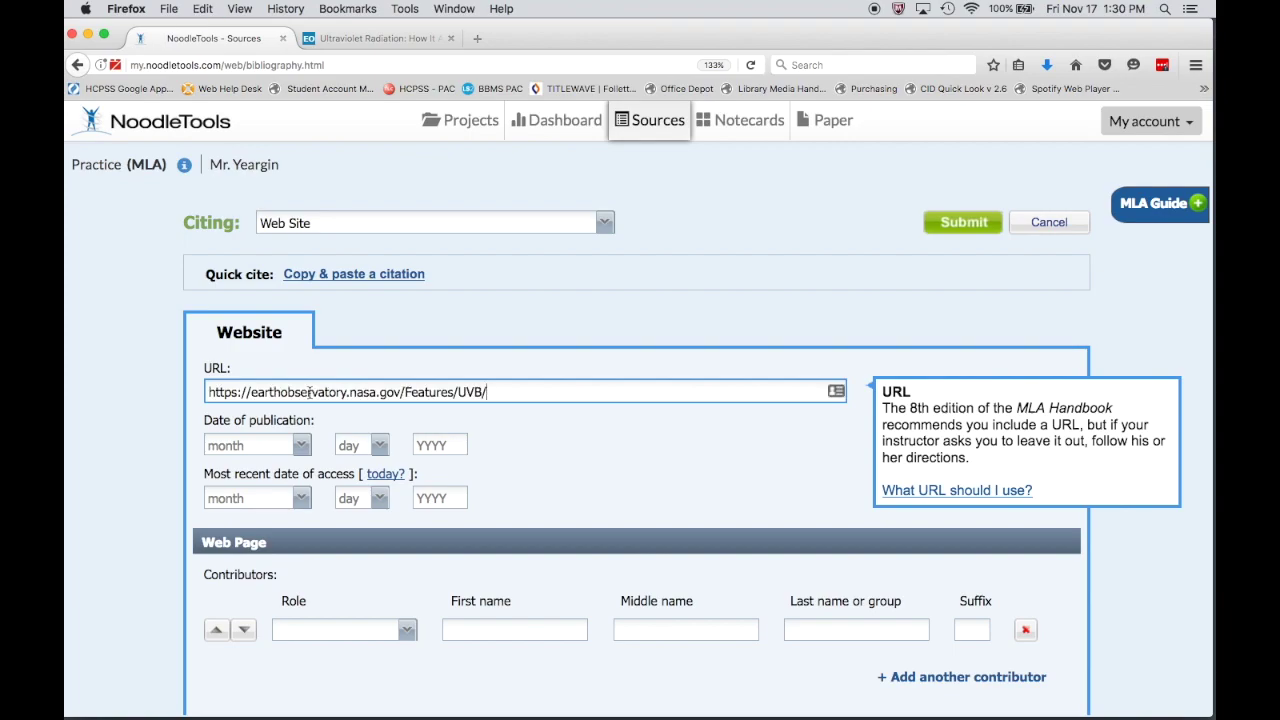
pyautogui.click(494, 443)
# Check the article's date and set the citation's date of publication to September 6, 2001.
pyautogui.scroll(-2, 494, 443)
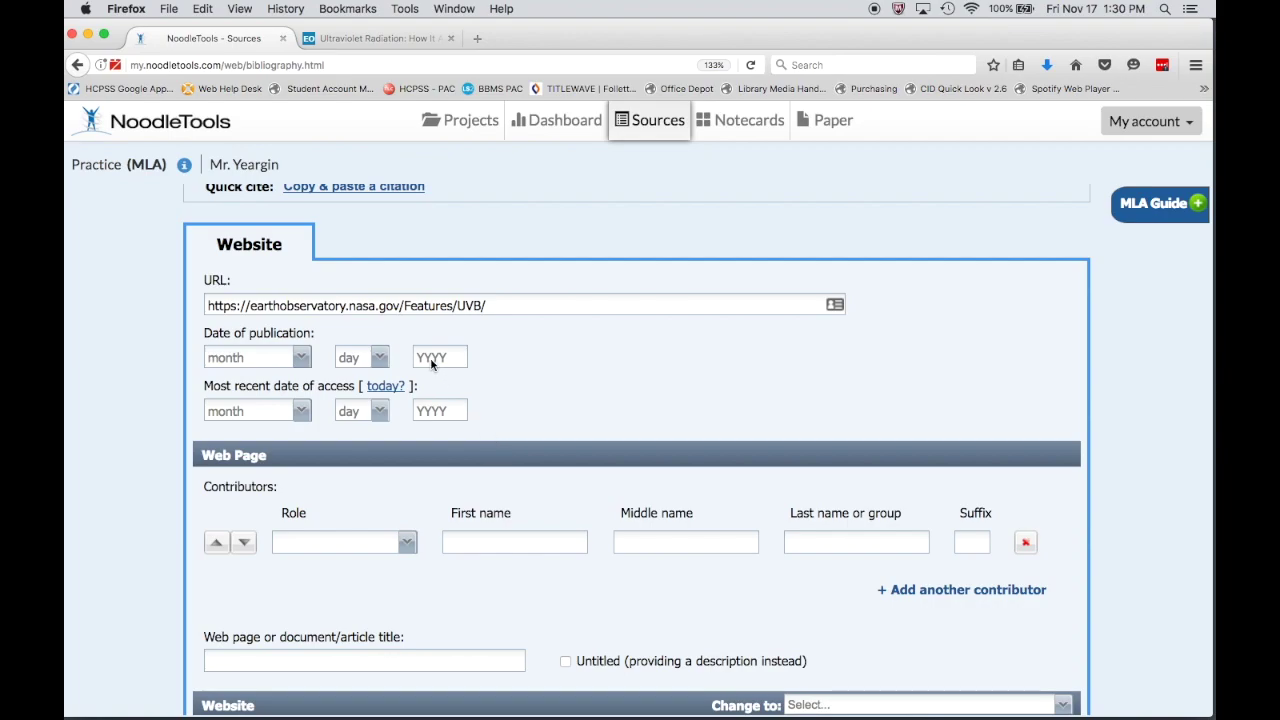
pyautogui.click(388, 40)
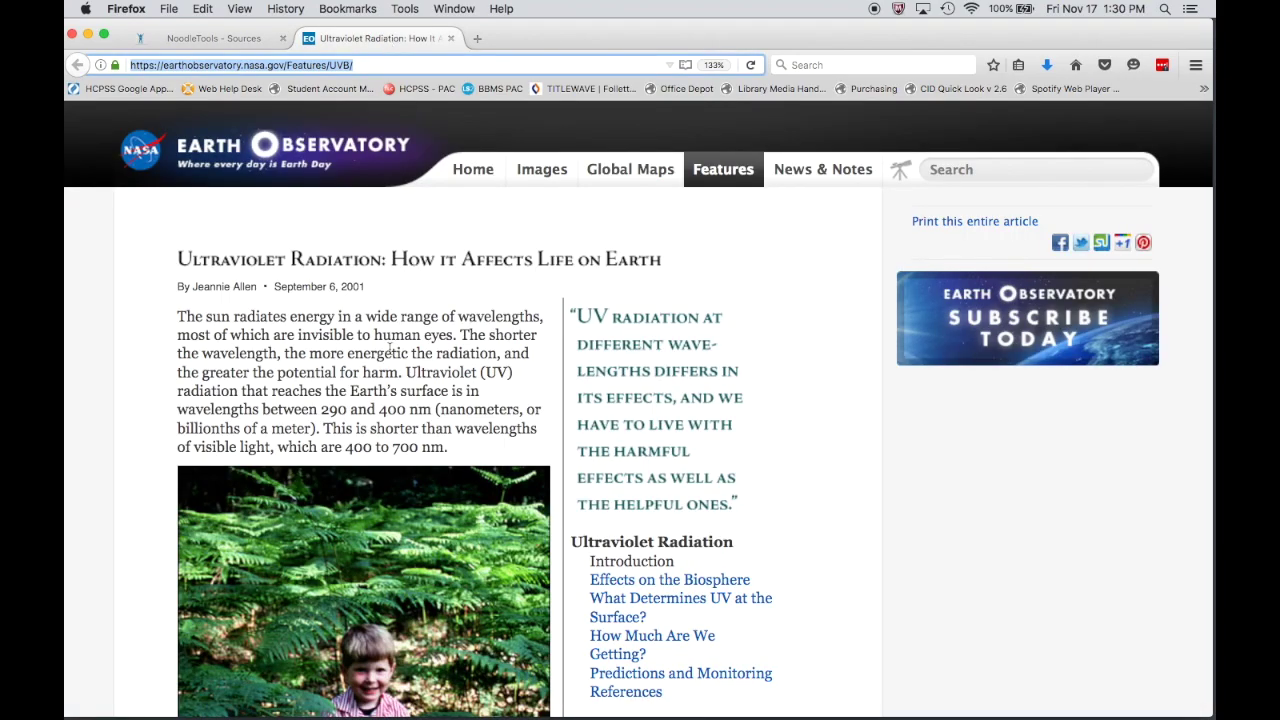
pyautogui.press('super+plus')
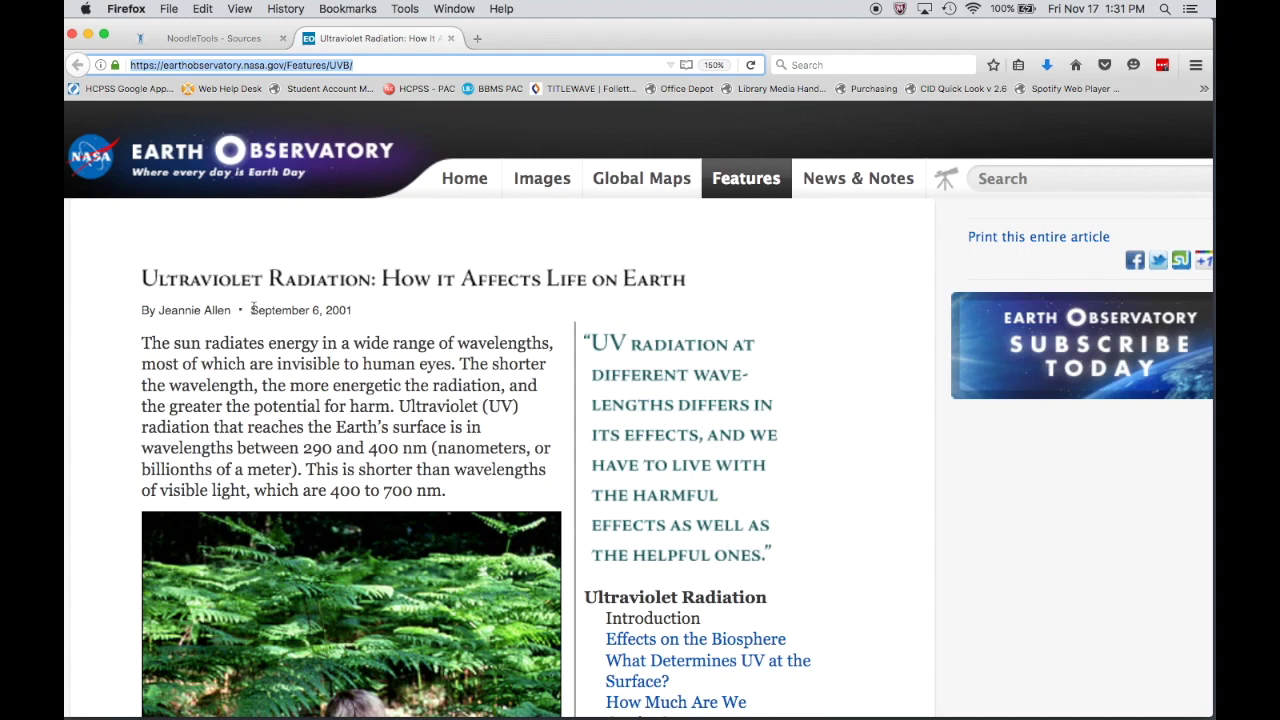
pyautogui.click(230, 40)
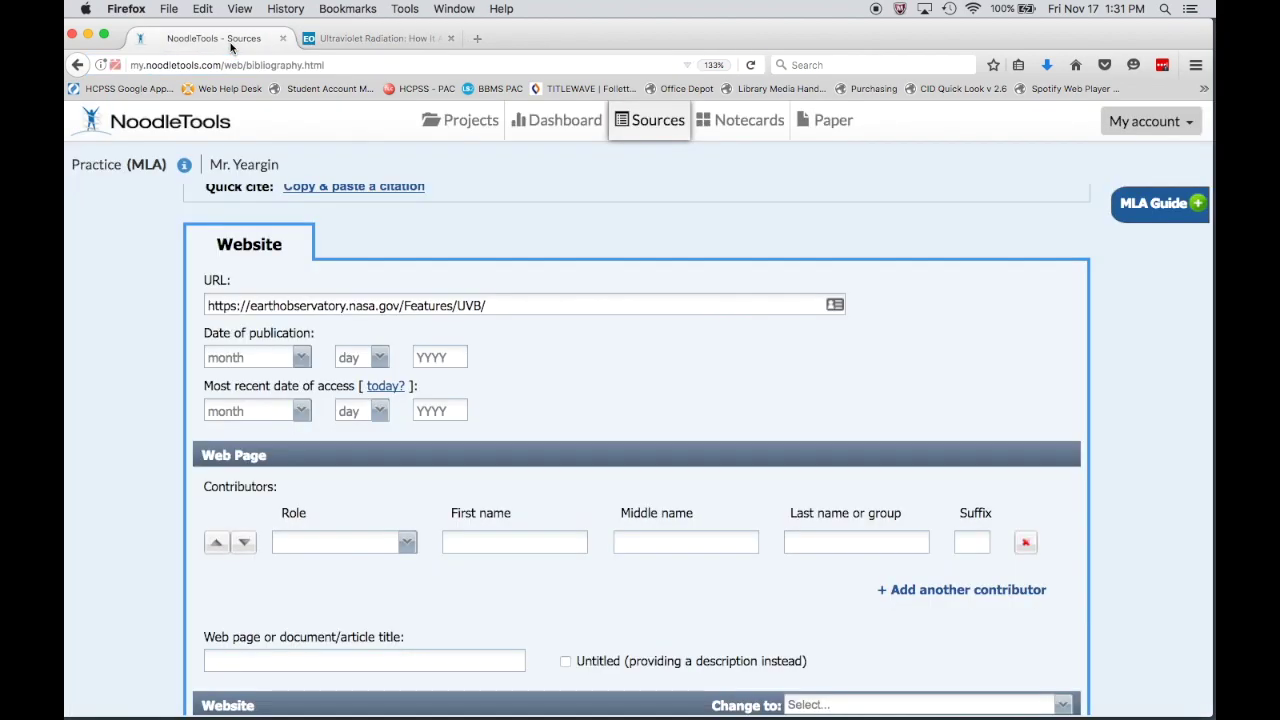
pyautogui.click(301, 360)
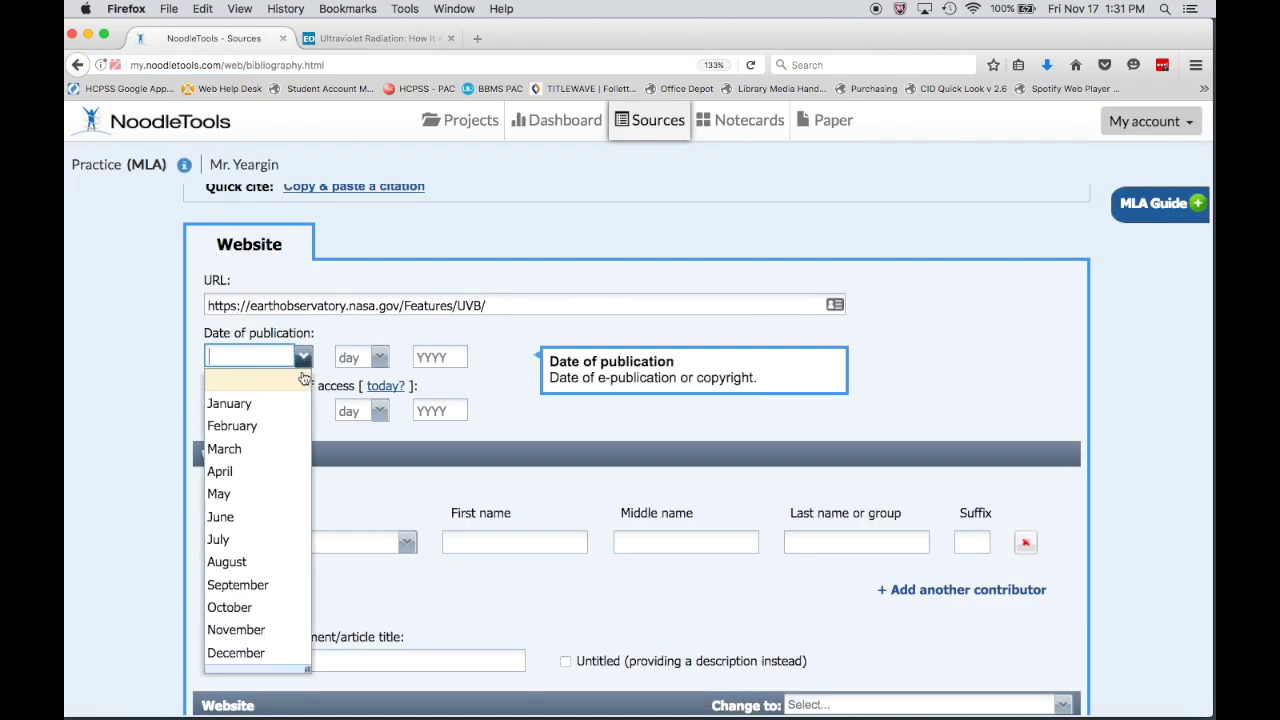
pyautogui.click(250, 588)
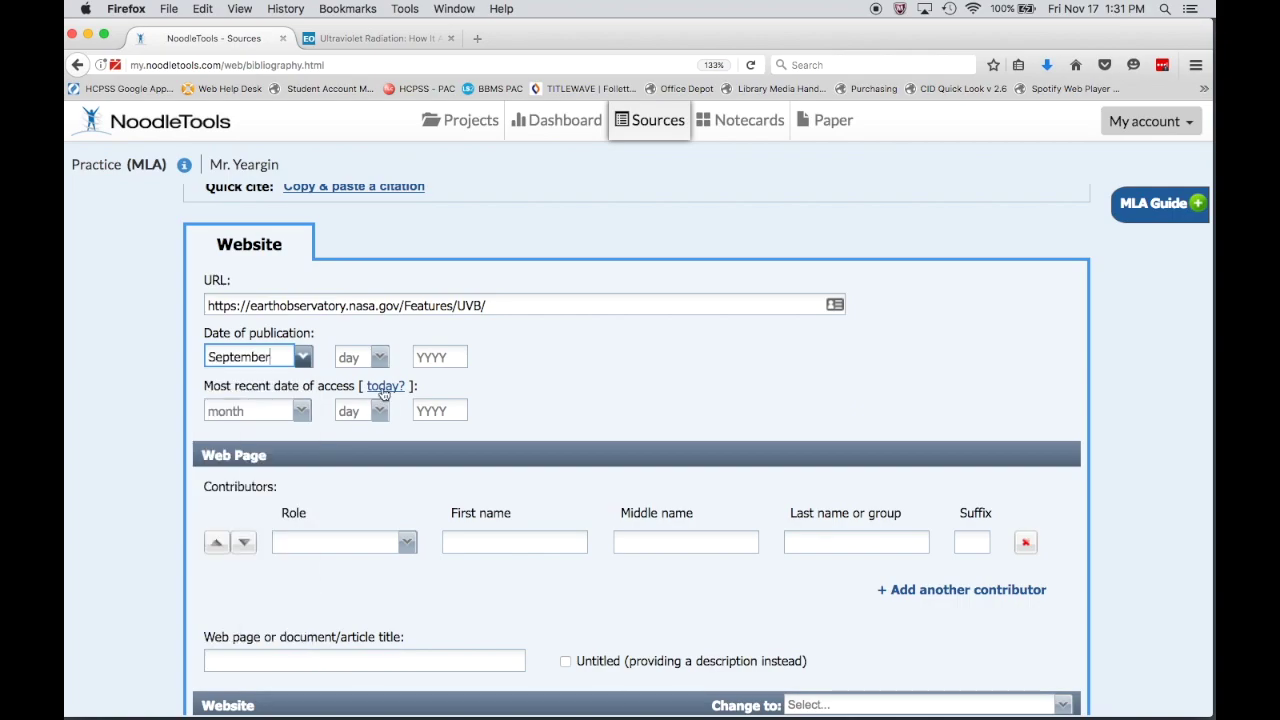
pyautogui.click(379, 360)
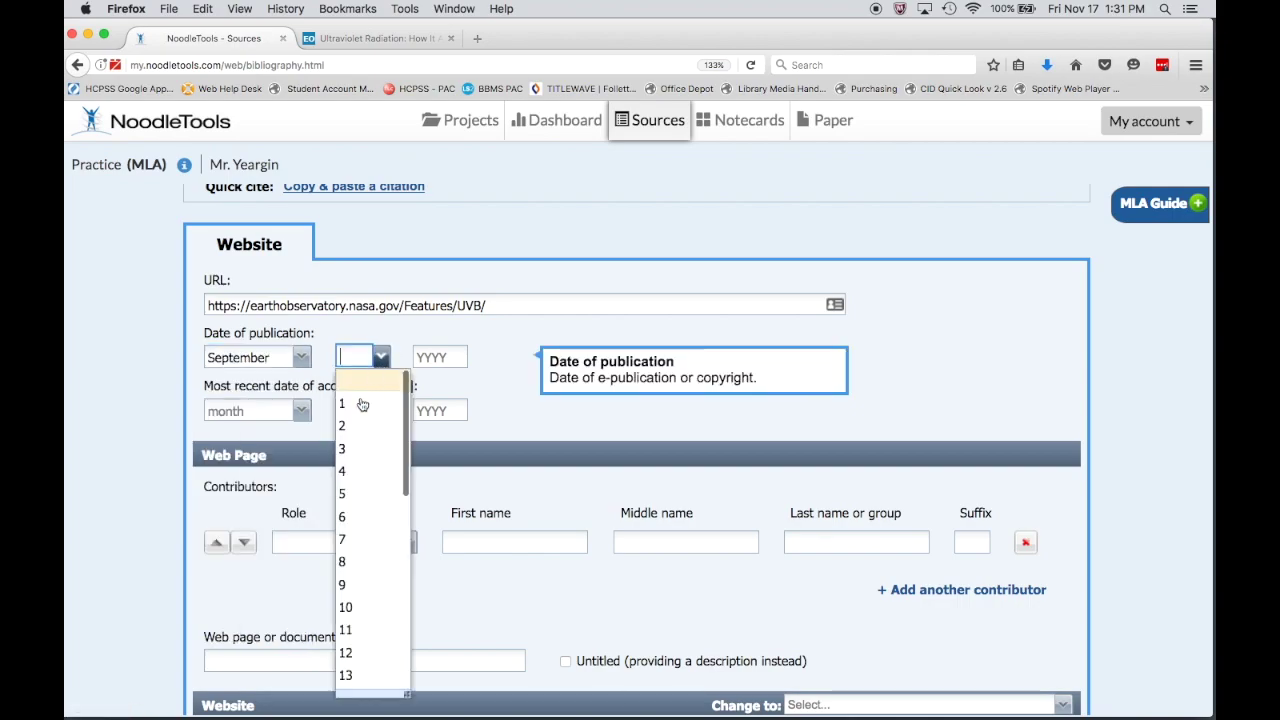
pyautogui.click(352, 521)
pyautogui.click(445, 352)
pyautogui.write('2001')
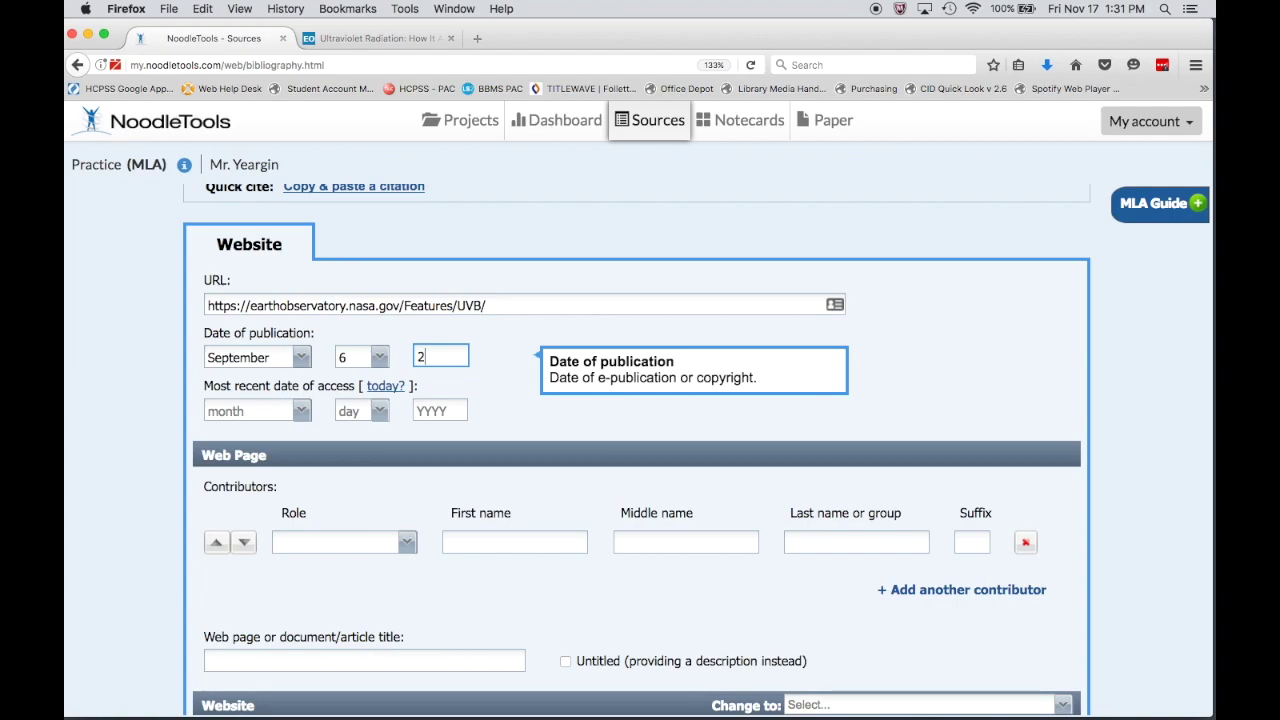
pyautogui.click(503, 365)
# Fill in the citation's most recent date of access with today's date, November 17, 2017.
pyautogui.scroll(-2, 503, 365)
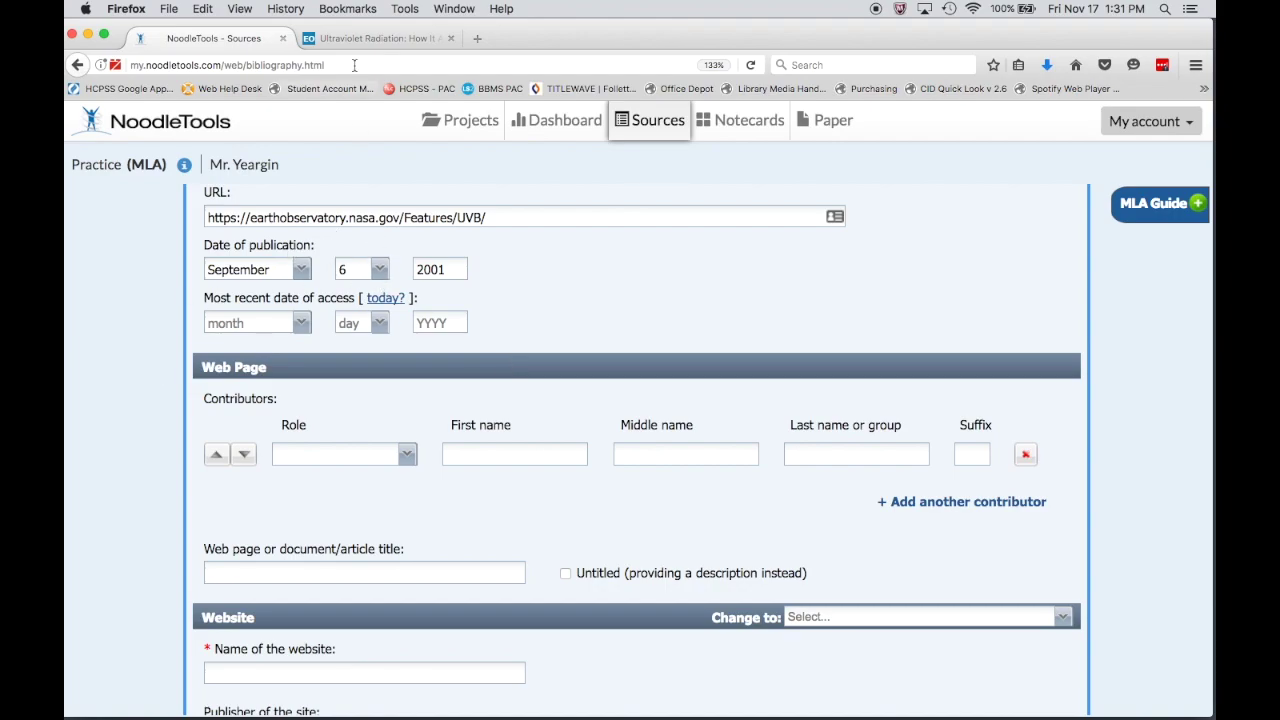
pyautogui.click(374, 39)
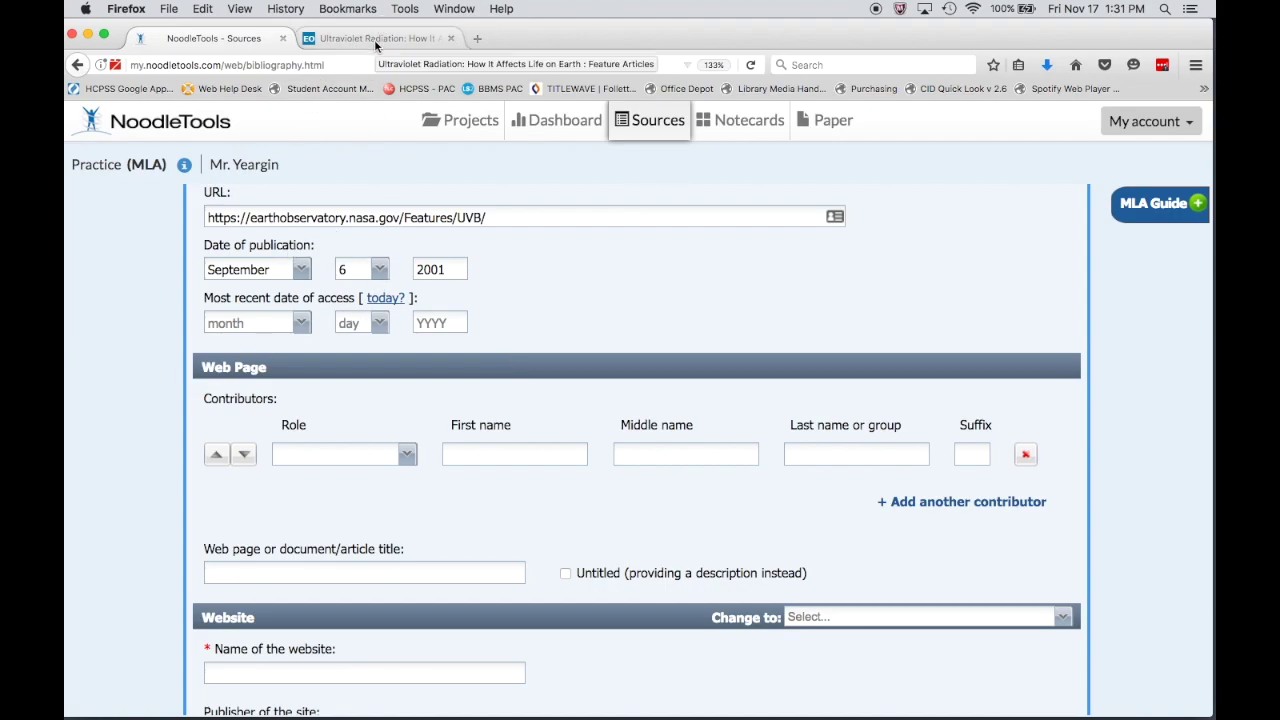
pyautogui.click(199, 39)
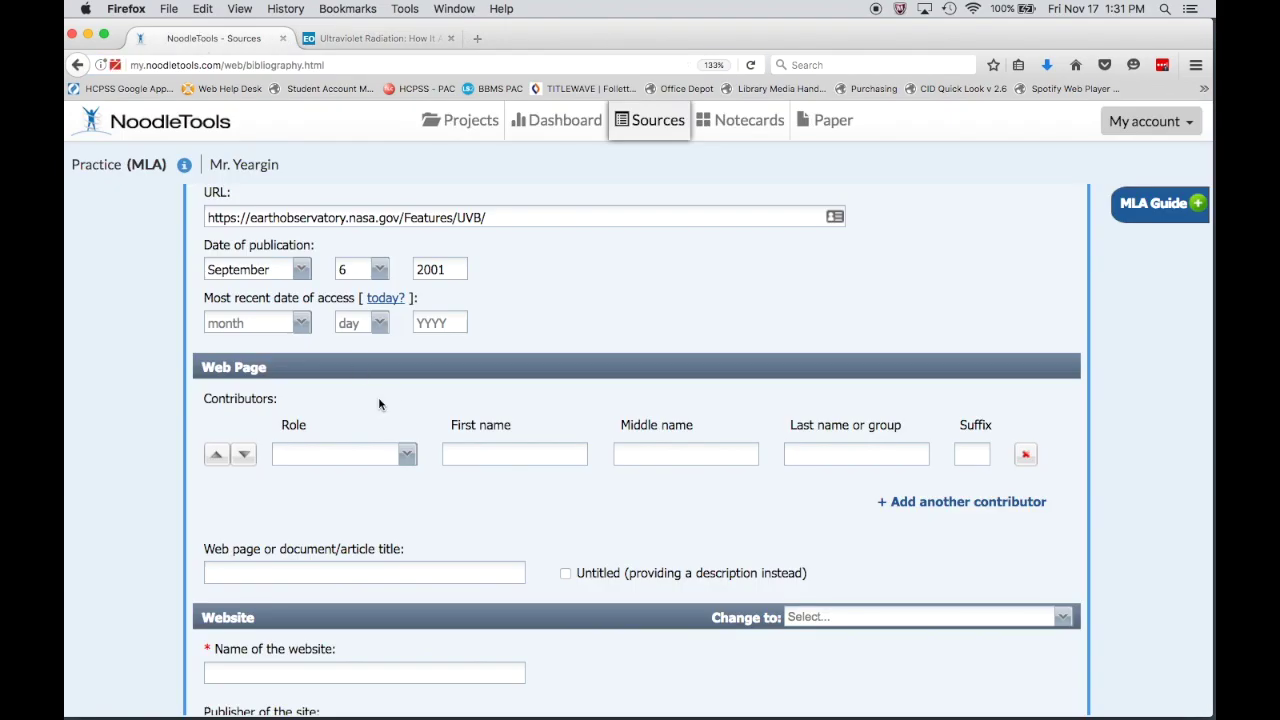
pyautogui.click(386, 300)
pyautogui.click(380, 323)
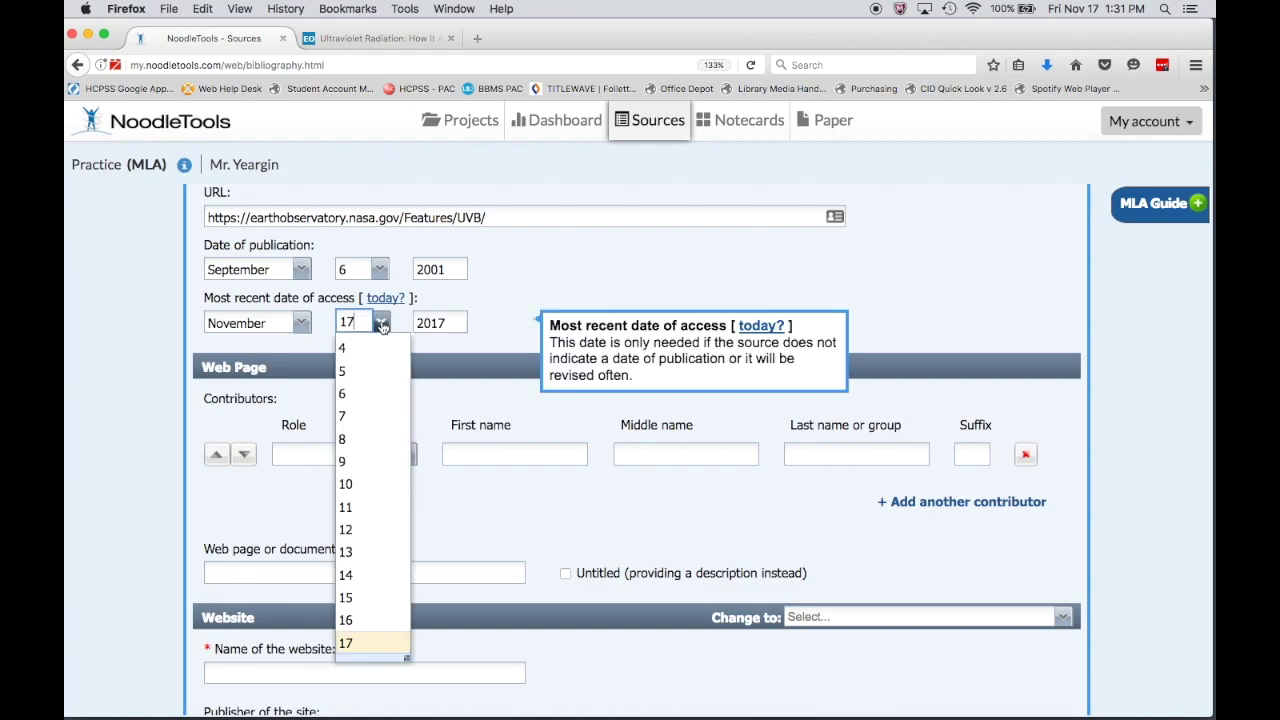
pyautogui.click(539, 303)
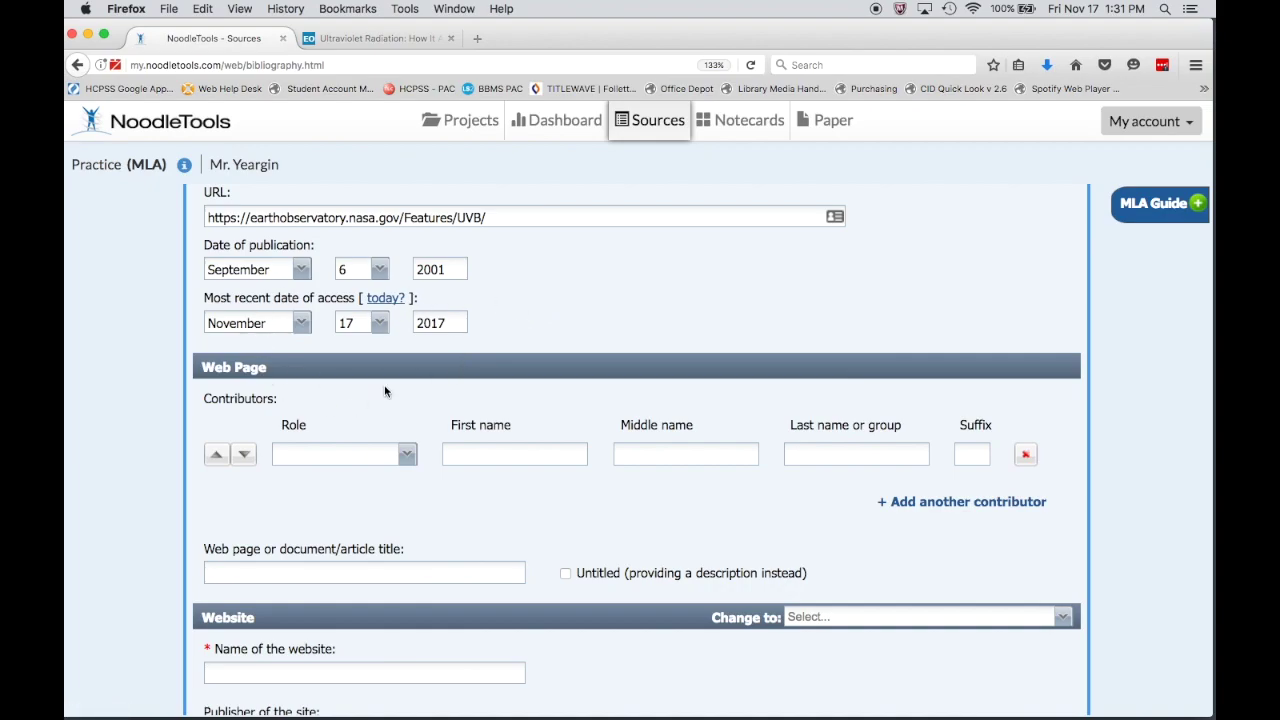
# Look up the article's byline and enter the writer's first and last name as a contributor with the Author role.
pyautogui.scroll(-3, 562, 360)
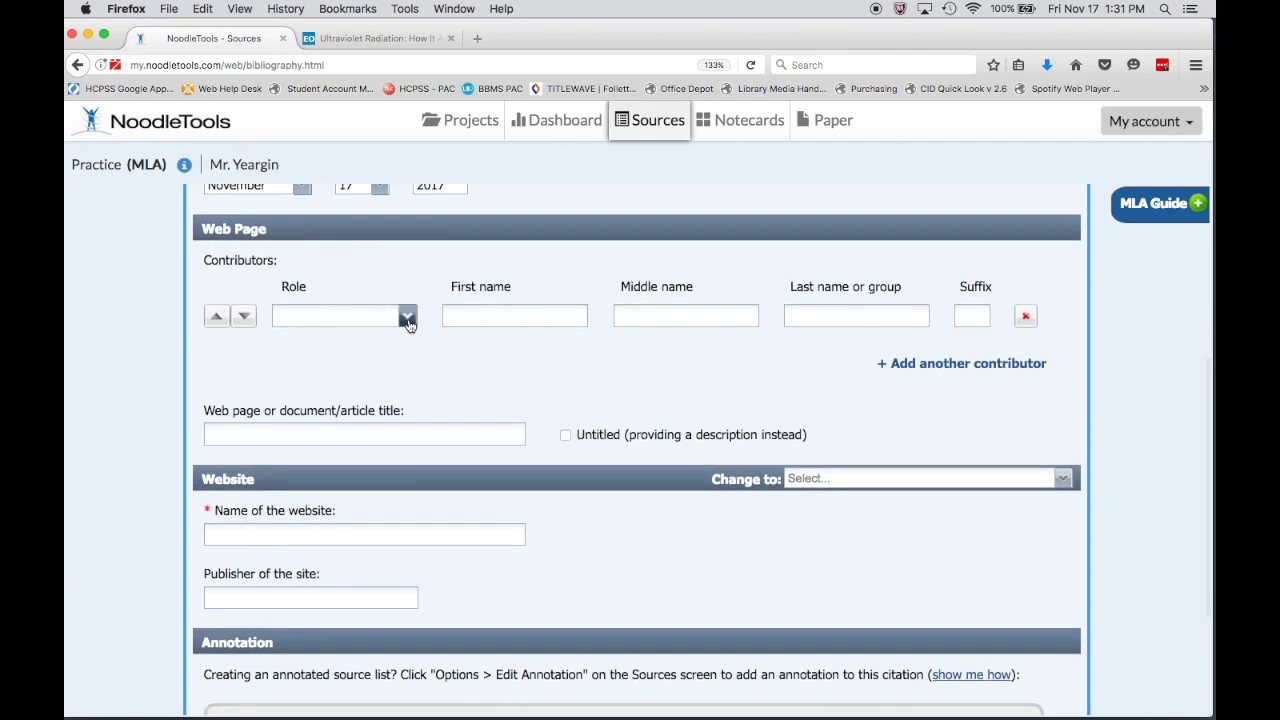
pyautogui.click(408, 318)
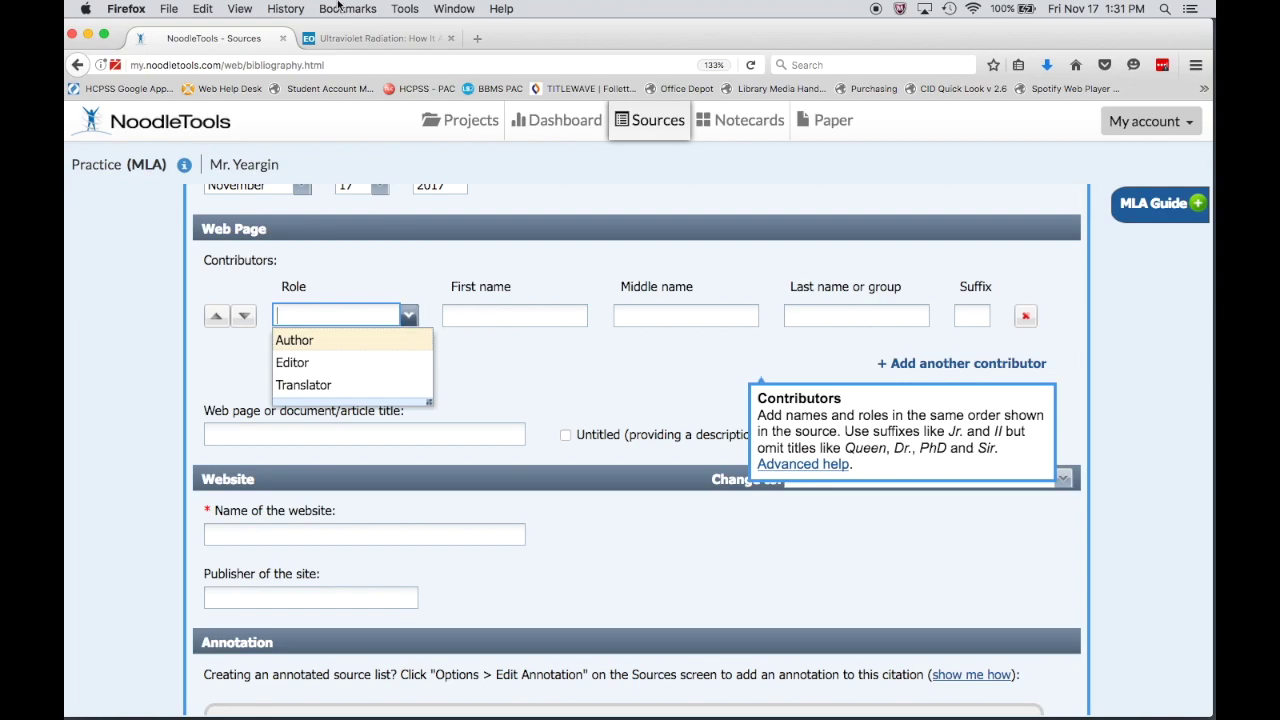
pyautogui.click(351, 43)
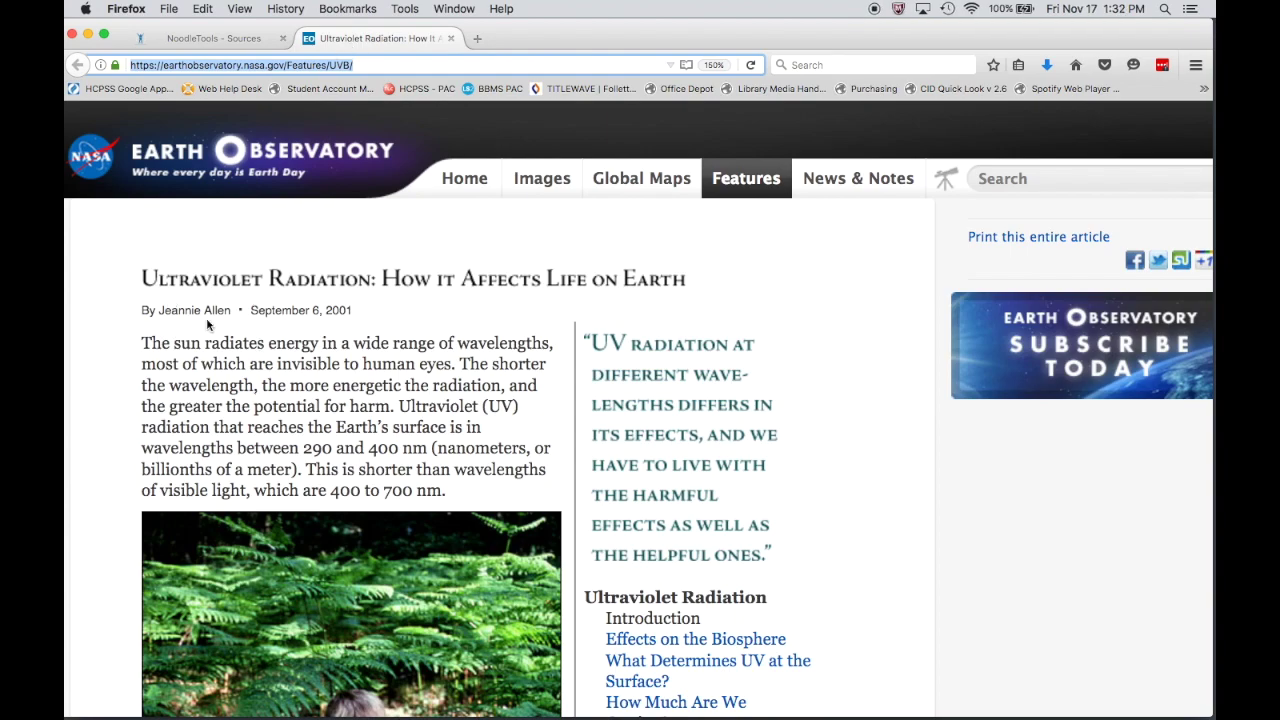
pyautogui.press('super+equal')
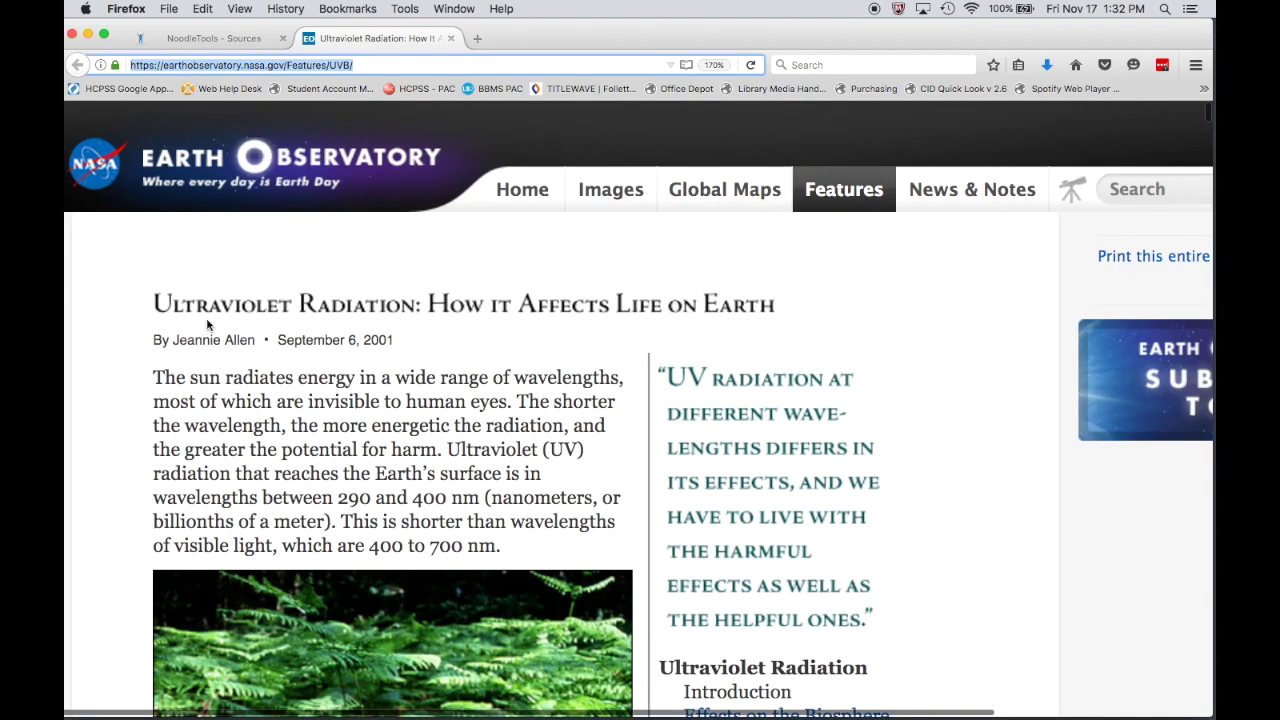
pyautogui.click(220, 40)
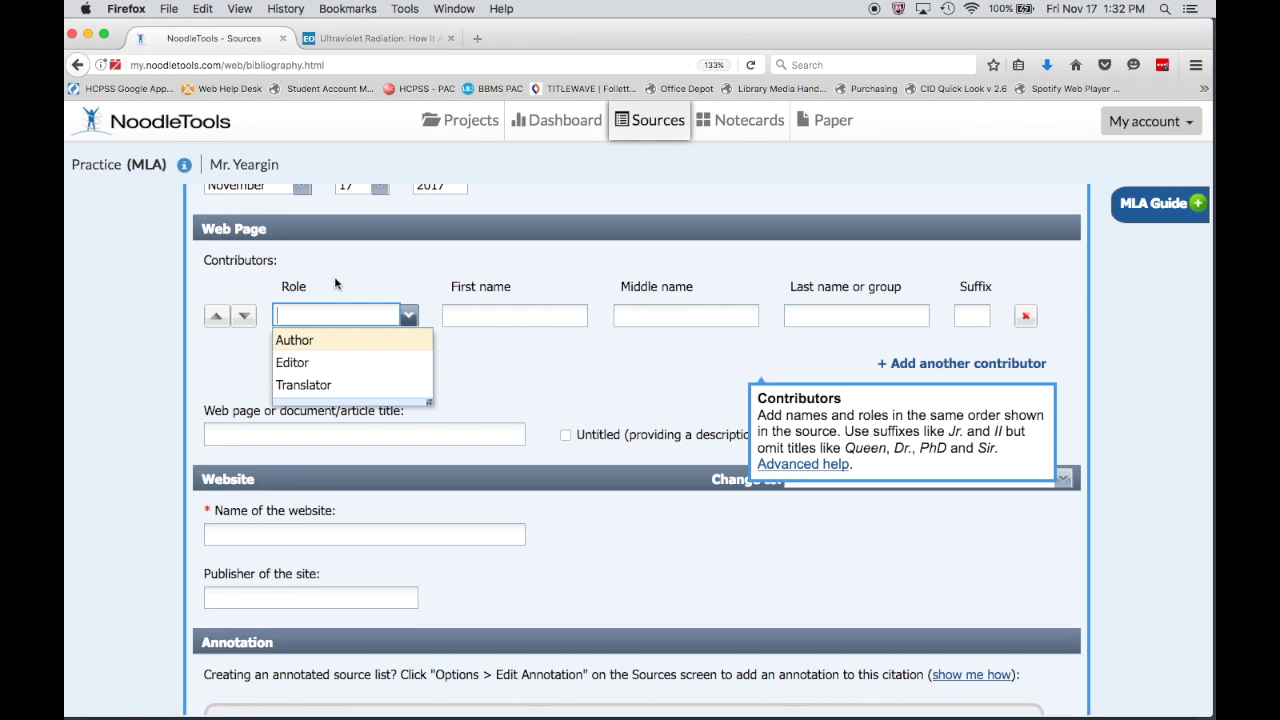
pyautogui.click(314, 340)
pyautogui.click(480, 318)
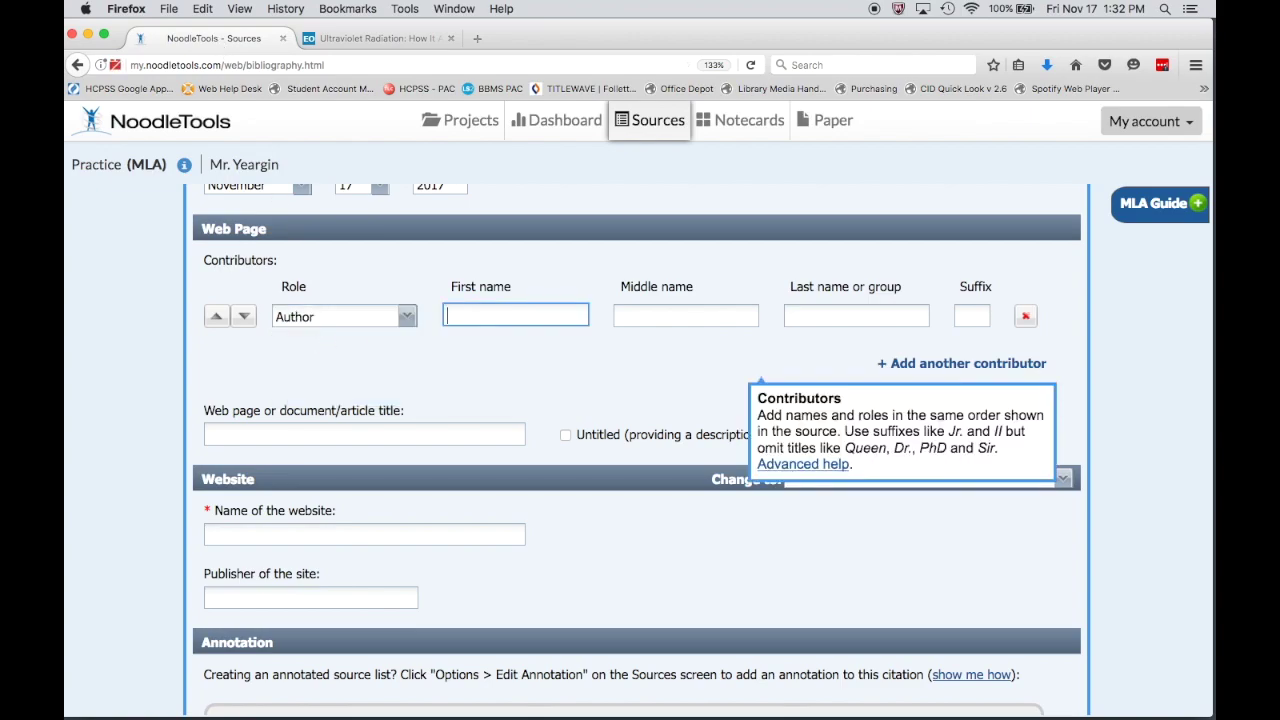
pyautogui.write('Jeannie')
pyautogui.press('Tab')
pyautogui.press('Tab')
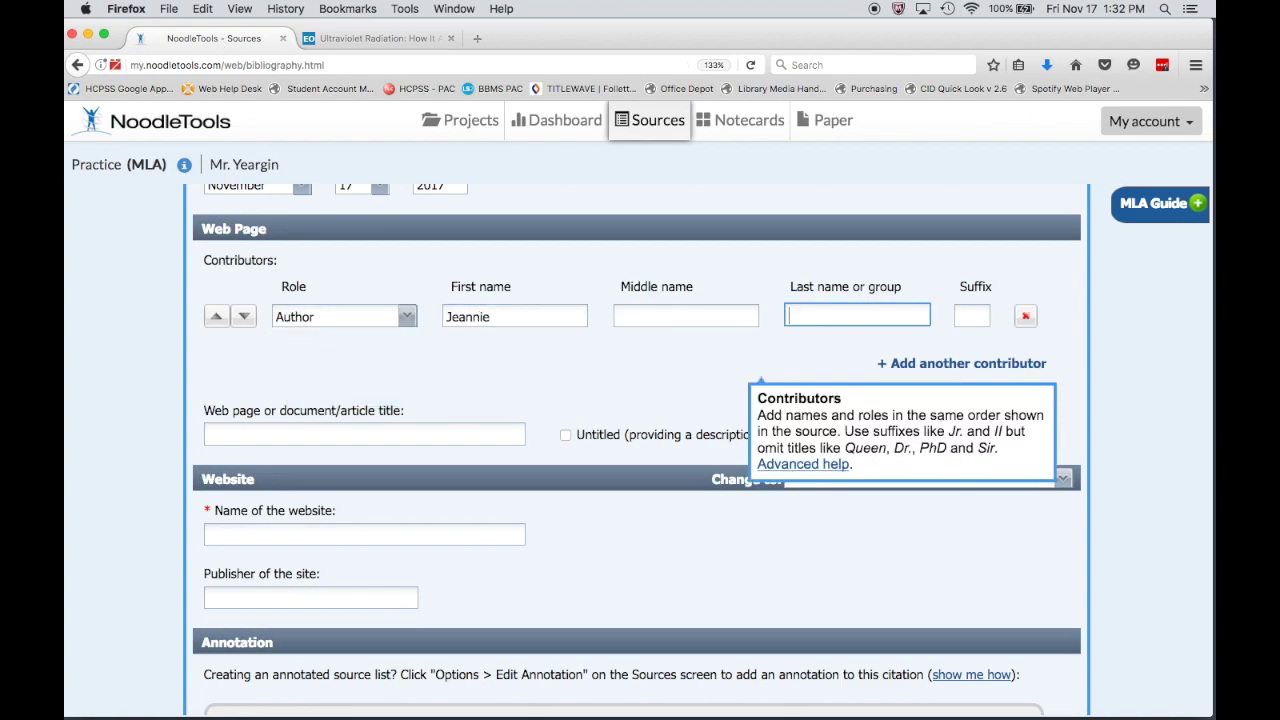
pyautogui.write('Allen')
pyautogui.click(556, 375)
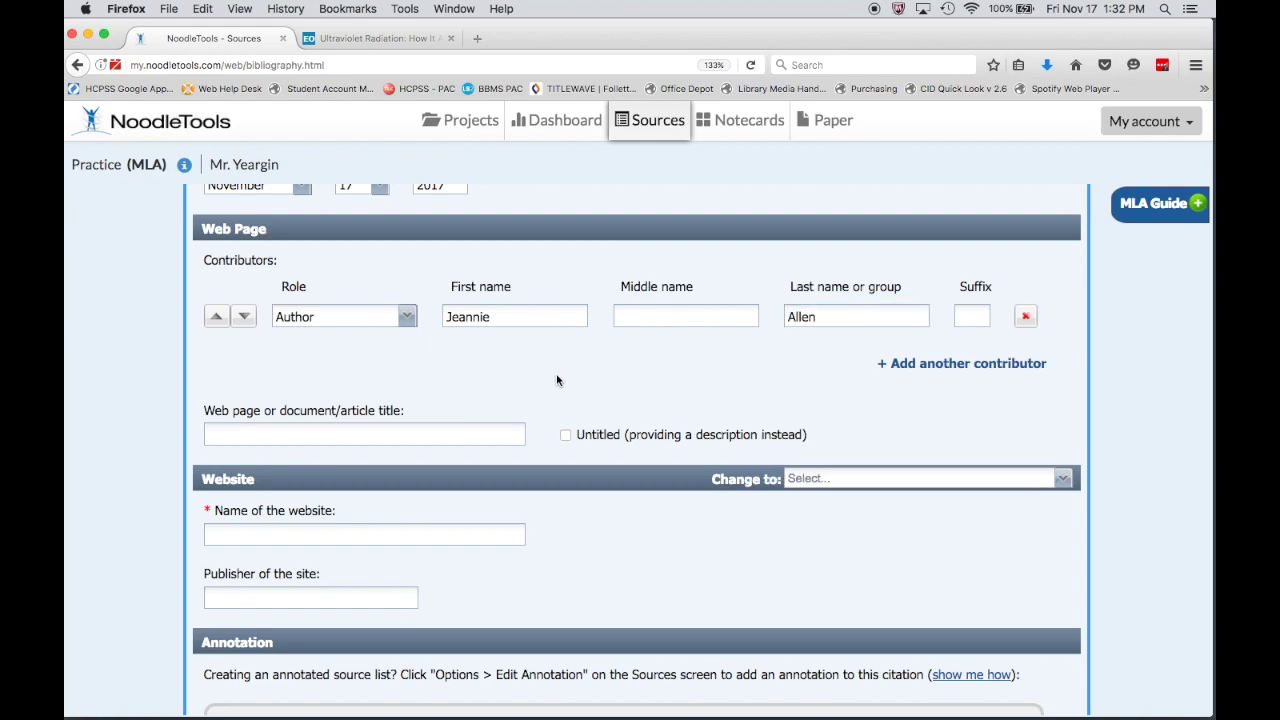
# Add an empty second contributor row to the citation and remove it again.
pyautogui.click(917, 371)
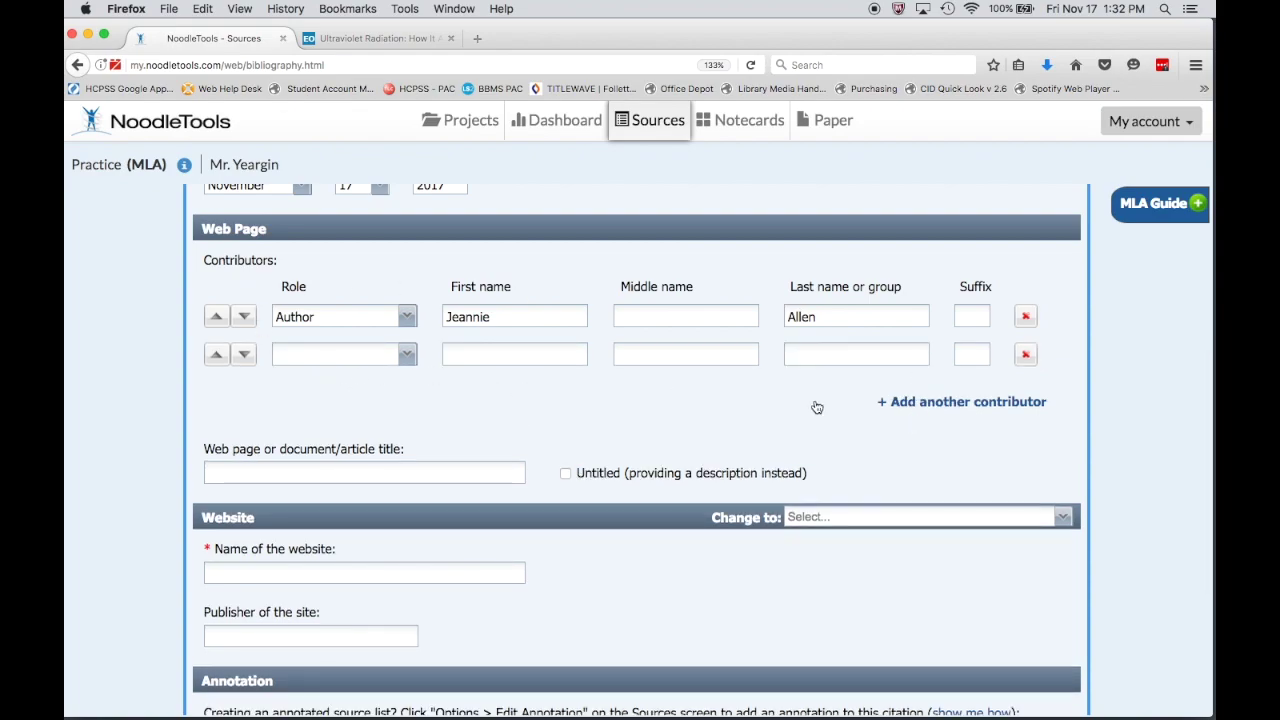
pyautogui.click(1027, 357)
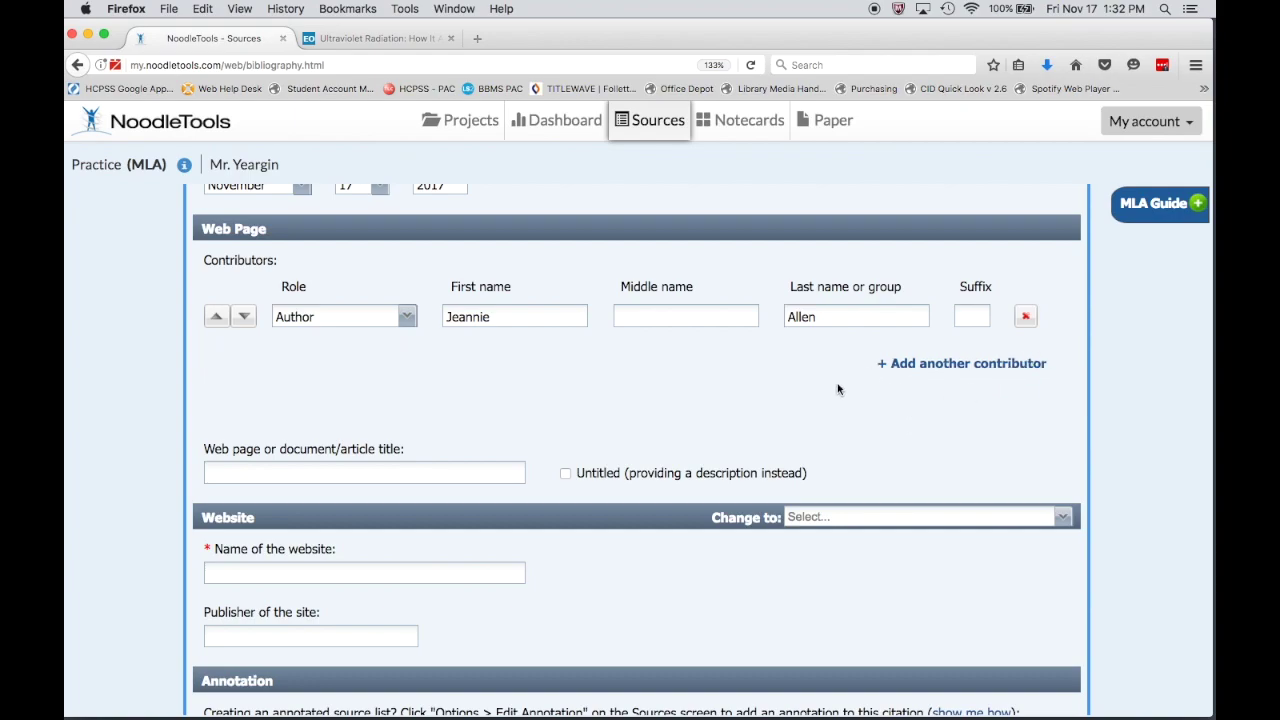
# Browse the NASA Earth Observatory site's Images and Image of the Day pages and return to the ultraviolet radiation article.
pyautogui.scroll(-5, 838, 389)
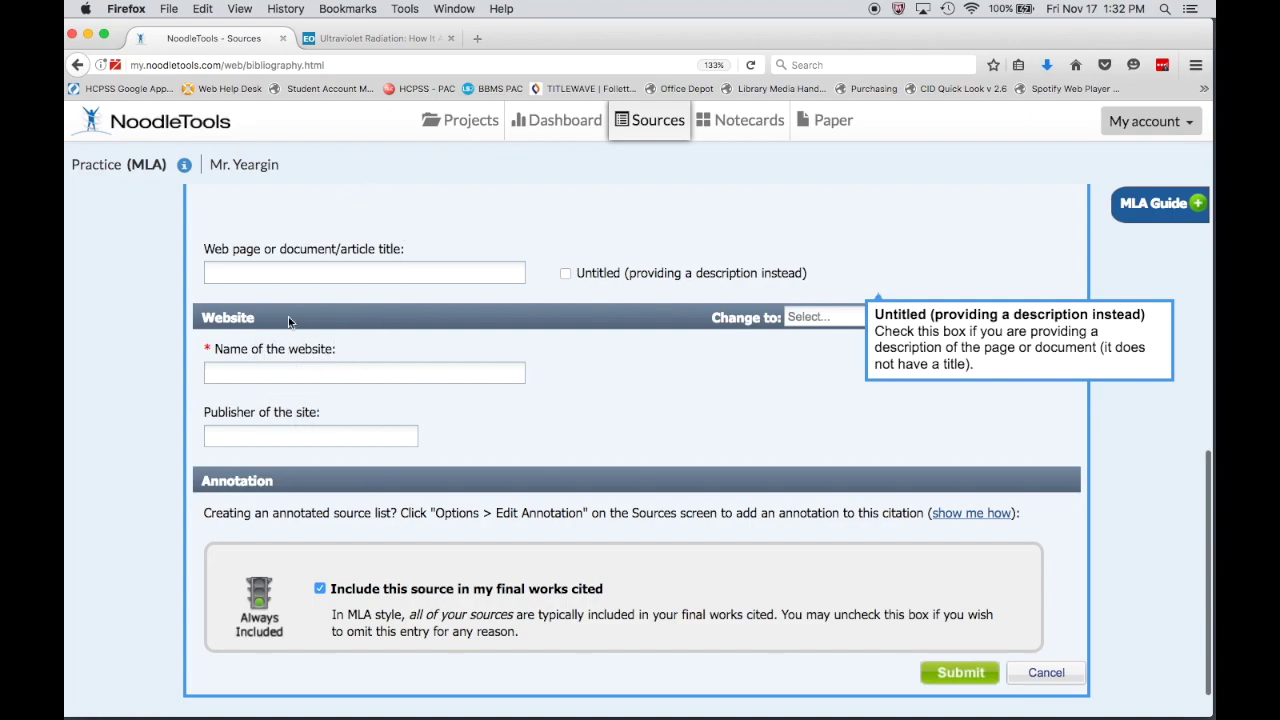
pyautogui.click(393, 40)
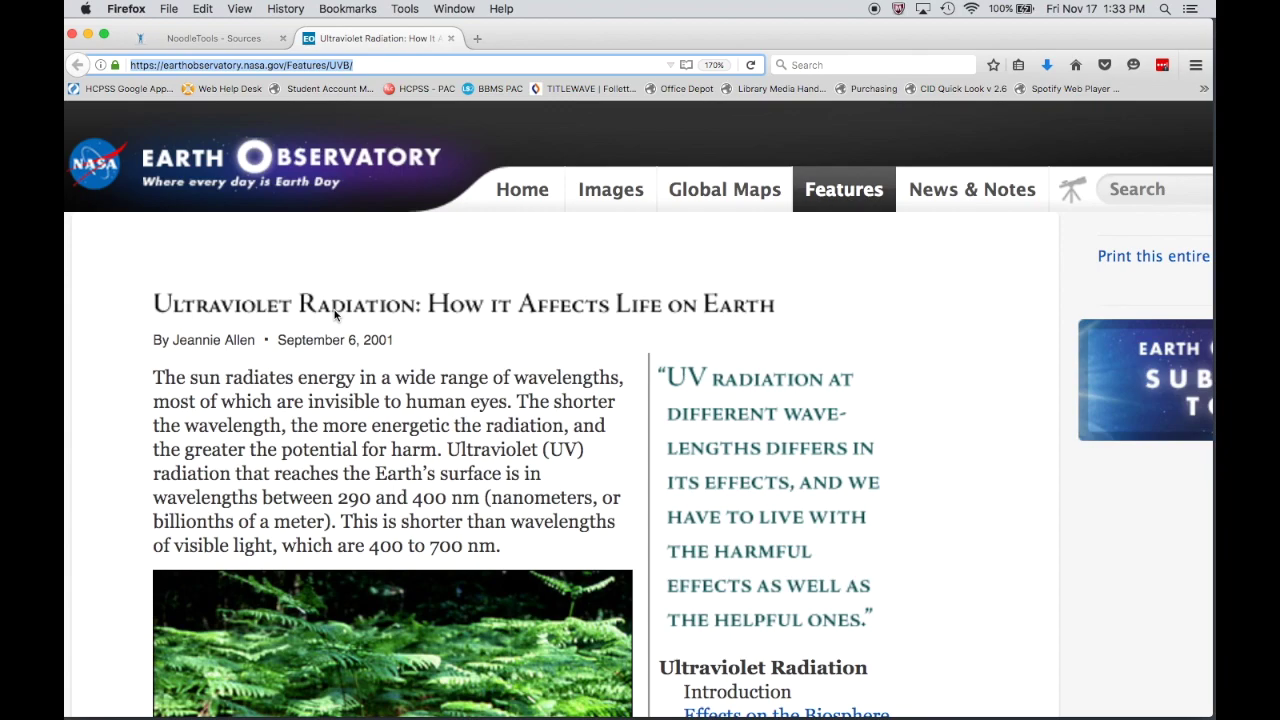
pyautogui.click(601, 193)
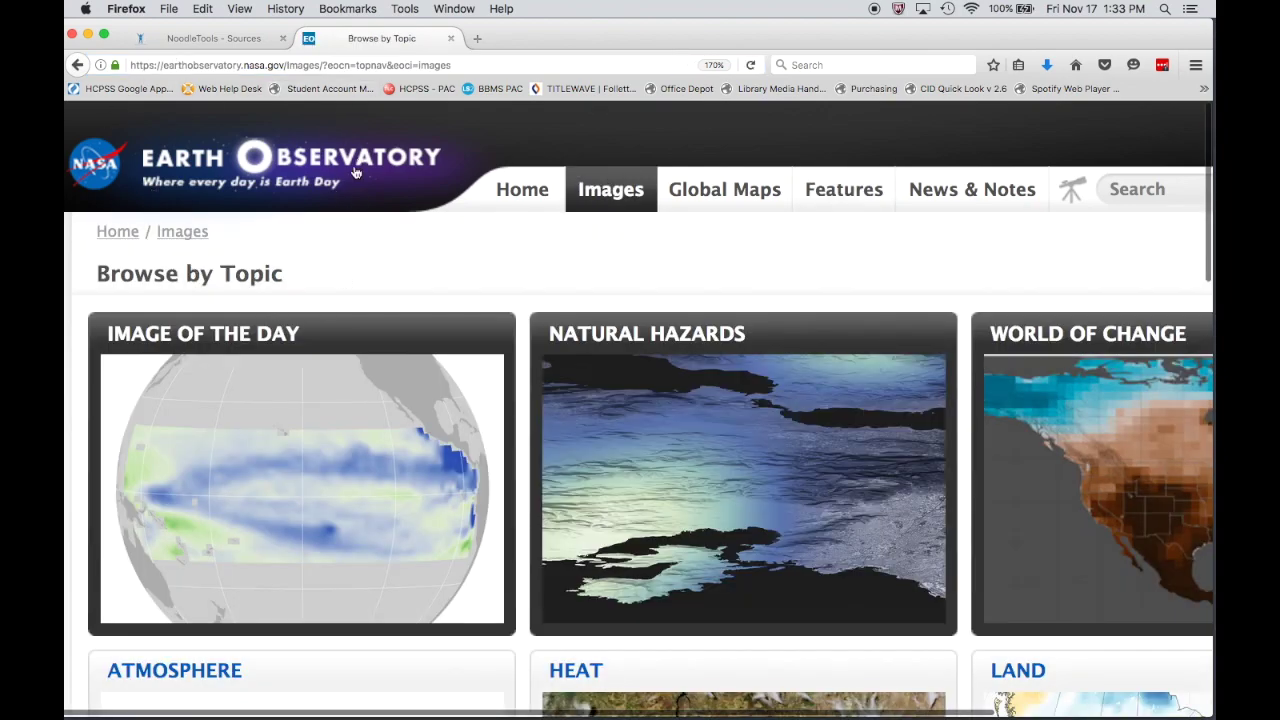
pyautogui.click(348, 481)
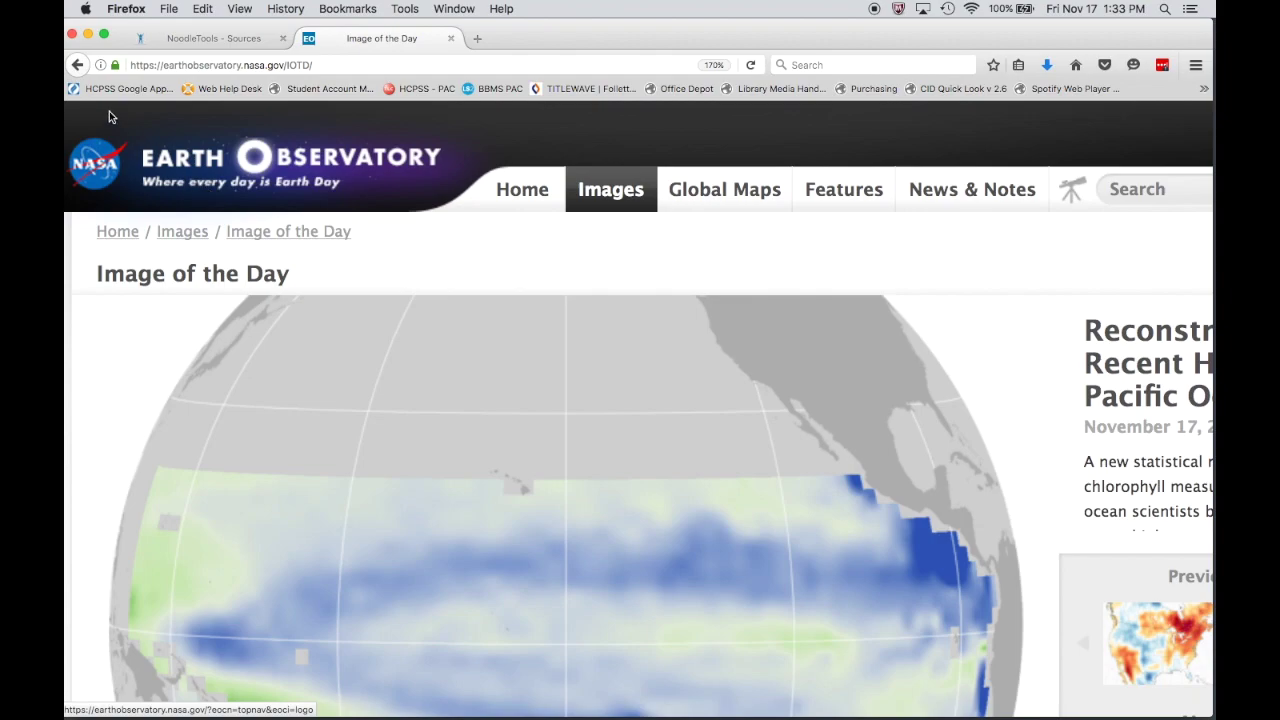
pyautogui.click(78, 66)
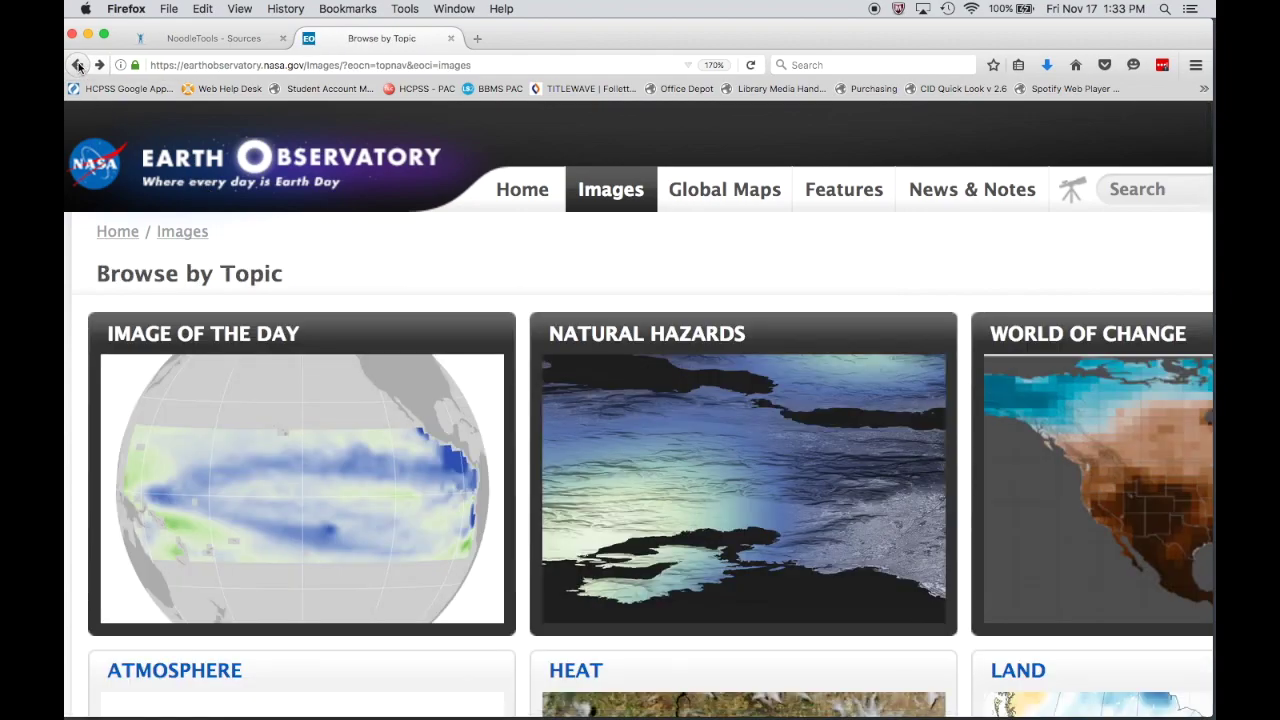
pyautogui.click(78, 66)
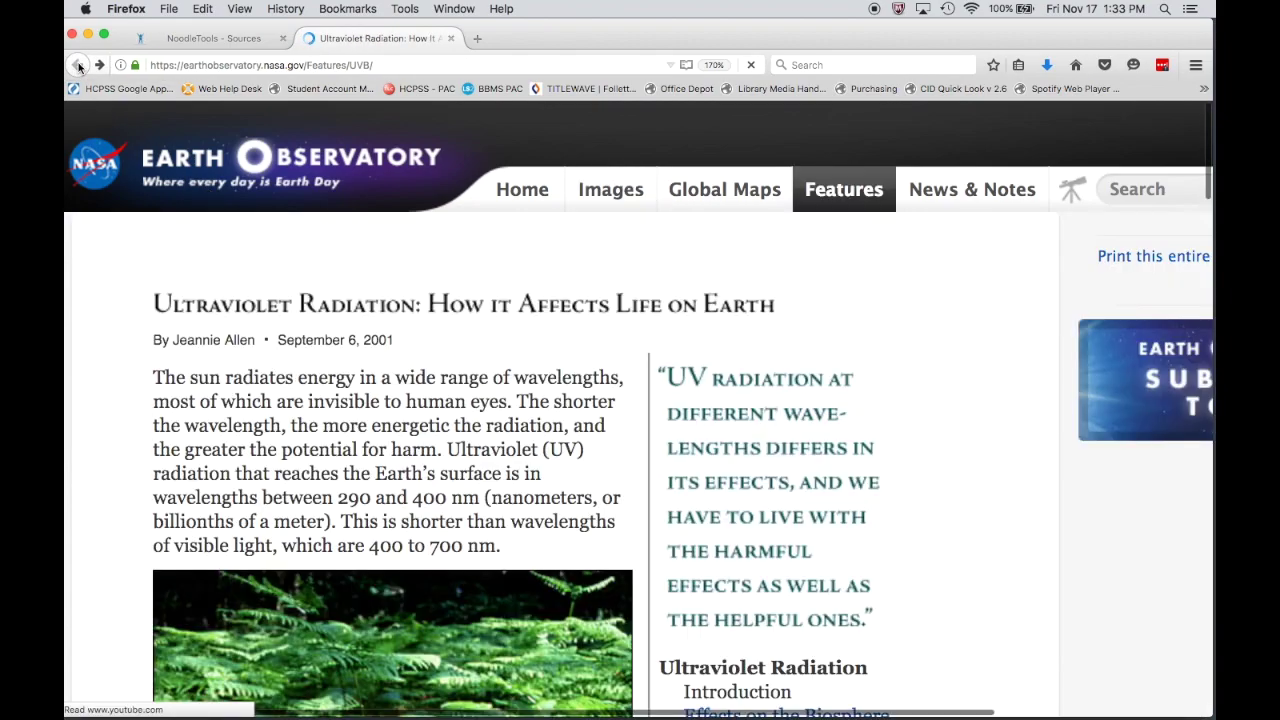
# Copy the NASA article's headline into the citation's web page or article title field.
pyautogui.tripleClick(165, 310)
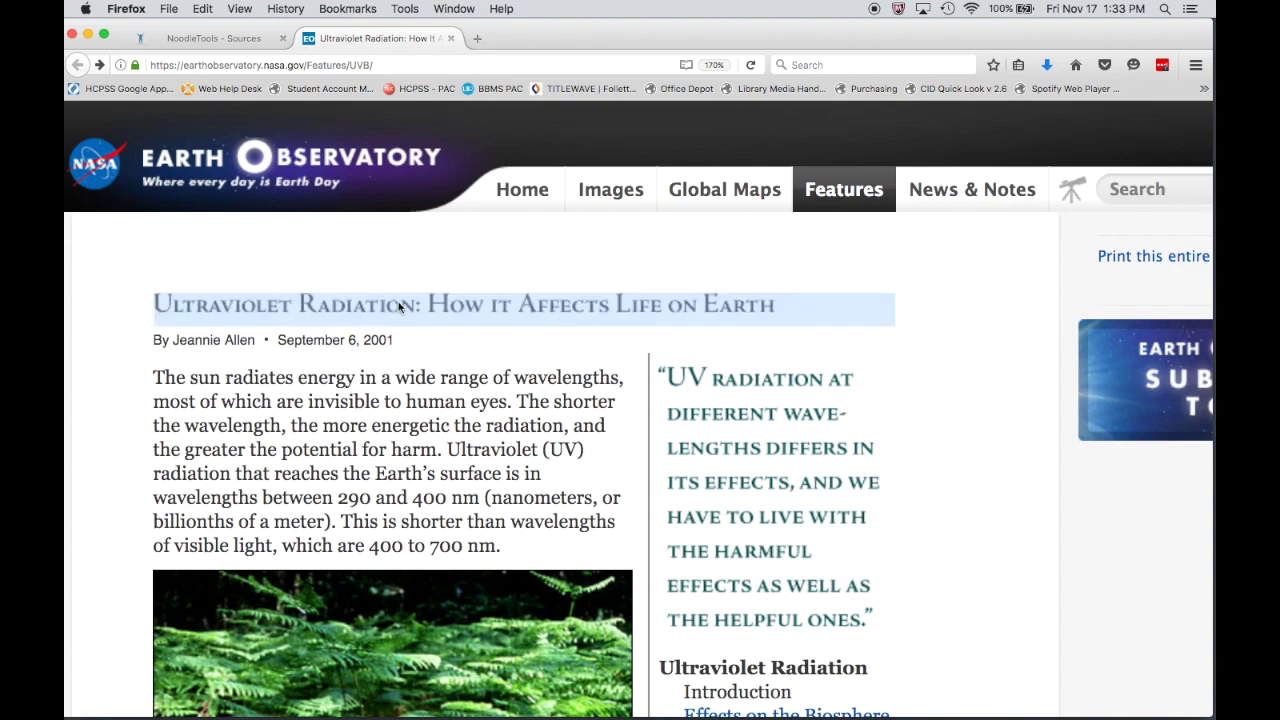
pyautogui.press('super+c')
pyautogui.click(188, 38)
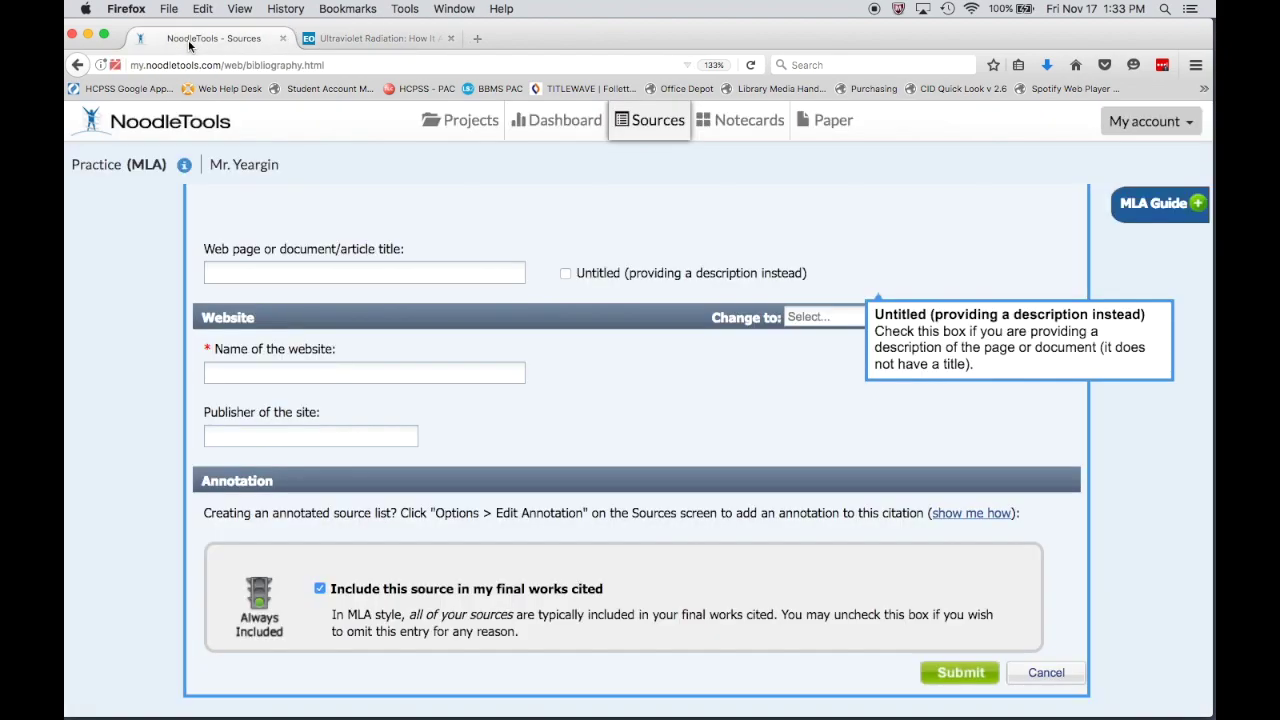
pyautogui.click(227, 269)
pyautogui.press('super+v')
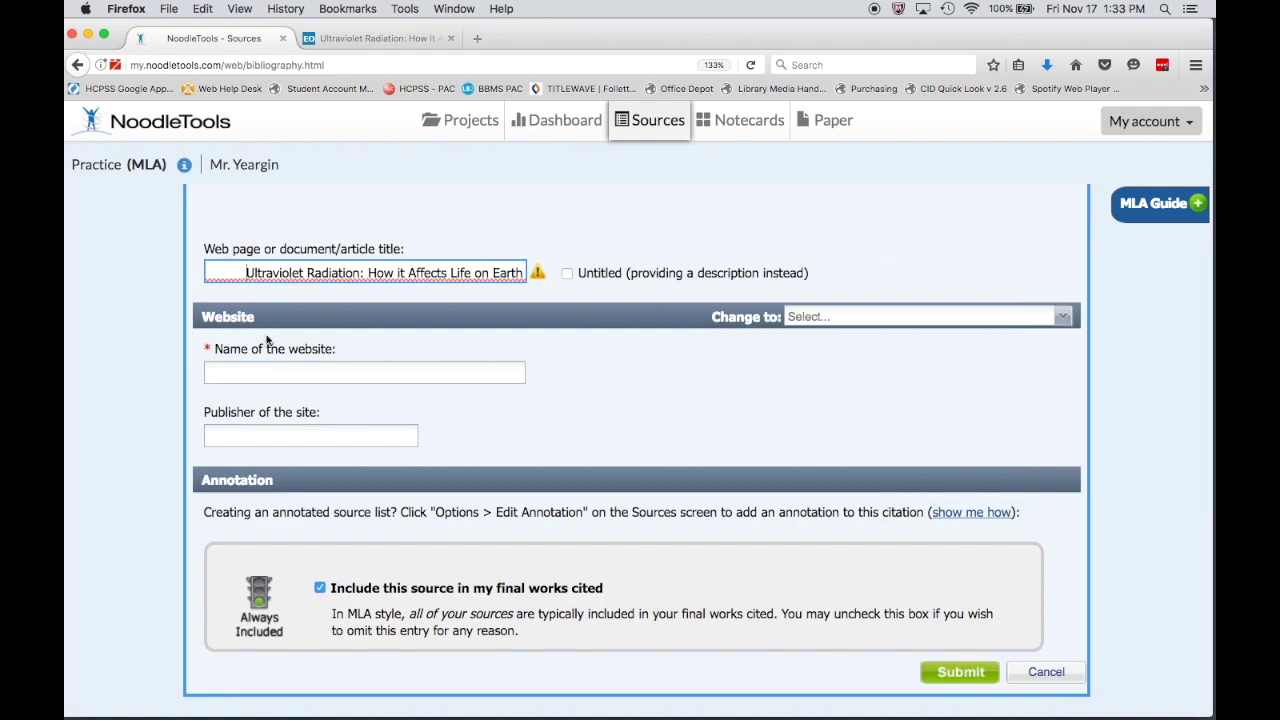
# Remove the blank spaces in front of the pasted article title.
pyautogui.press('BackSpace')
pyautogui.press('BackSpace')
pyautogui.press('BackSpace')
pyautogui.press('BackSpace')
pyautogui.press('BackSpace')
pyautogui.press('BackSpace')
pyautogui.press('BackSpace')
pyautogui.press('BackSpace')
pyautogui.press('BackSpace')
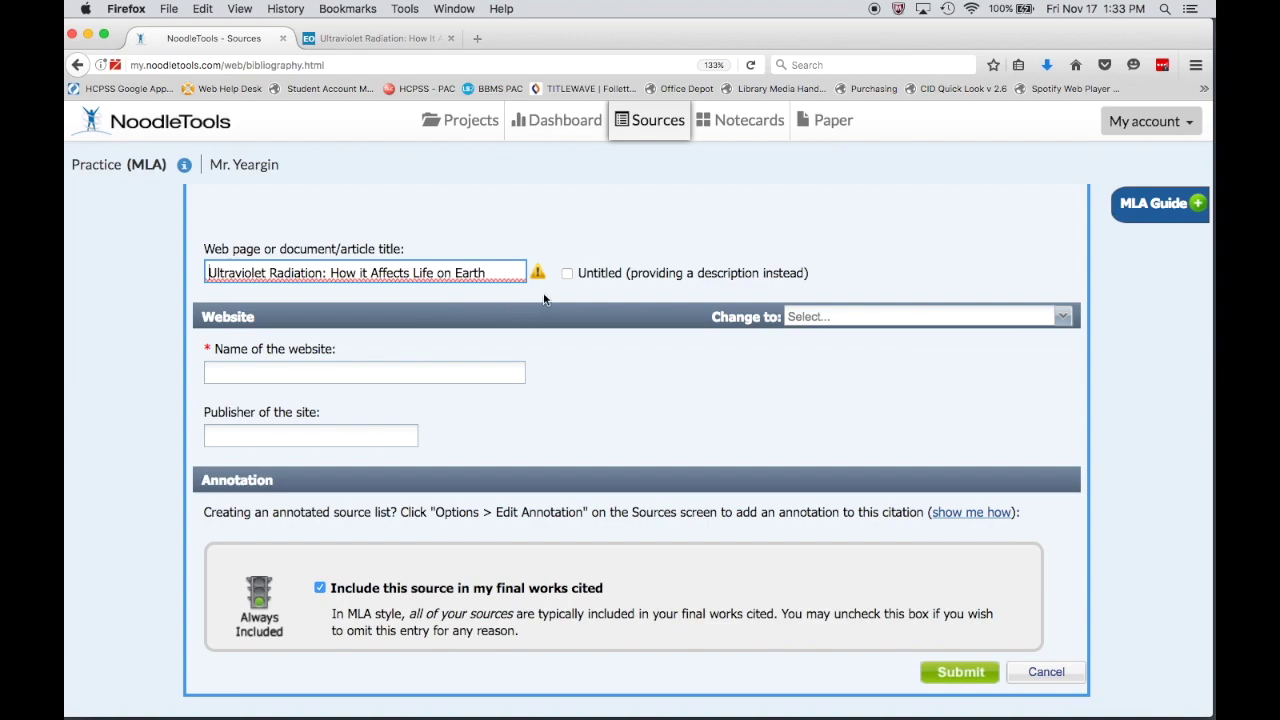
# Check the title field's suggestion and capitalize "It" so the title reads "Ultraviolet Radiation: How It Affects Life on Earth".
pyautogui.moveTo(540, 276)
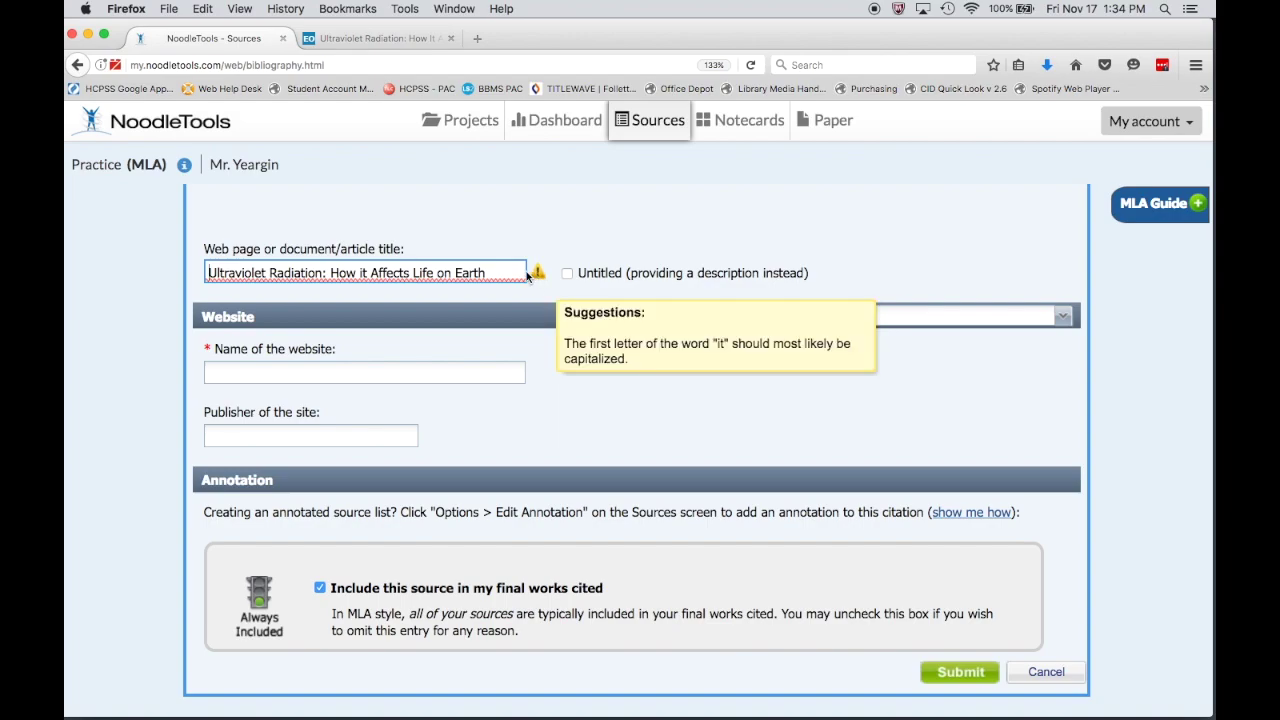
pyautogui.click(362, 272)
pyautogui.press('BackSpace')
pyautogui.write('I')
pyautogui.click(461, 299)
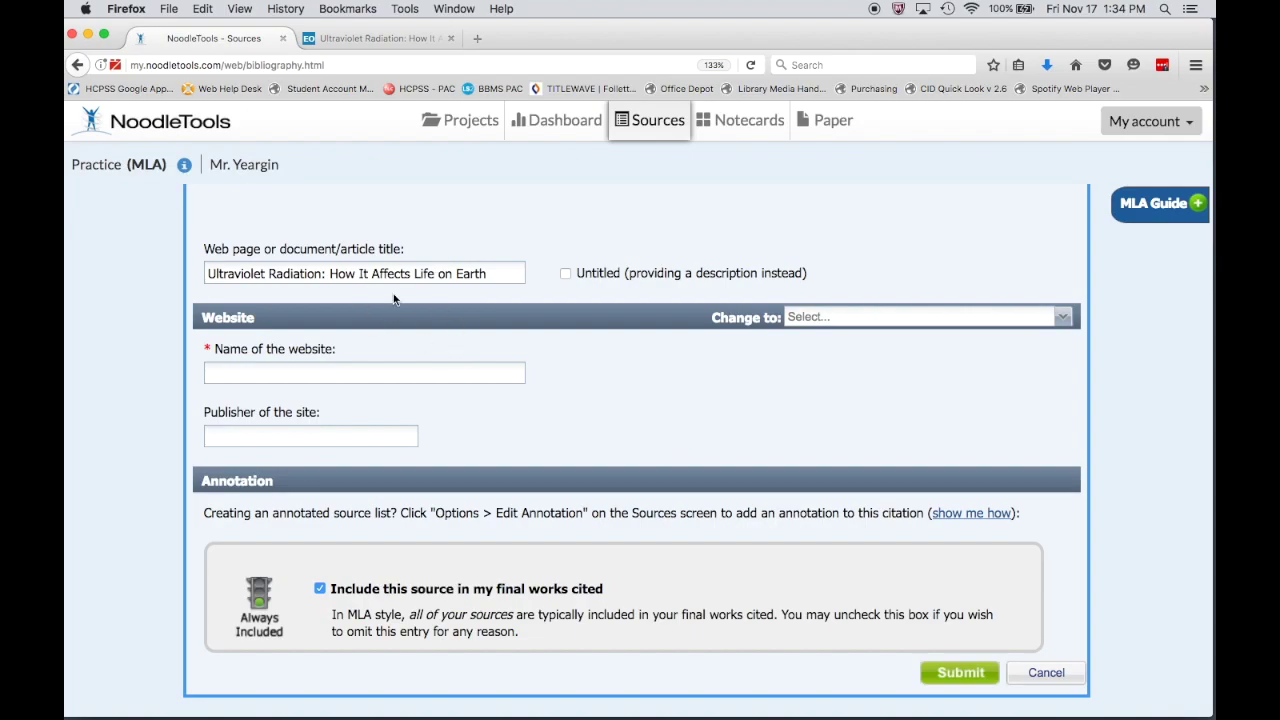
# Check the site's name on the NASA article page and set the citation's website name to "NASA Earth Observatory".
pyautogui.click(383, 38)
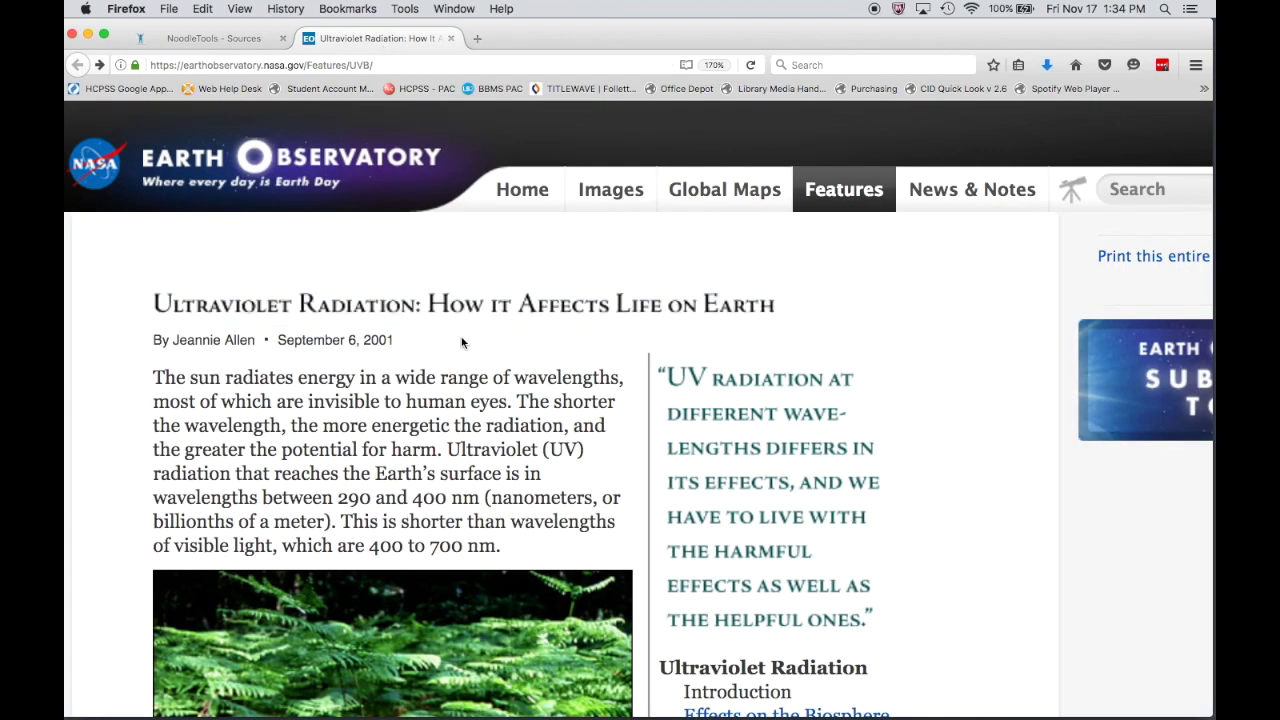
pyautogui.moveTo(462, 342); pyautogui.dragTo(364, 341)
pyautogui.click(230, 40)
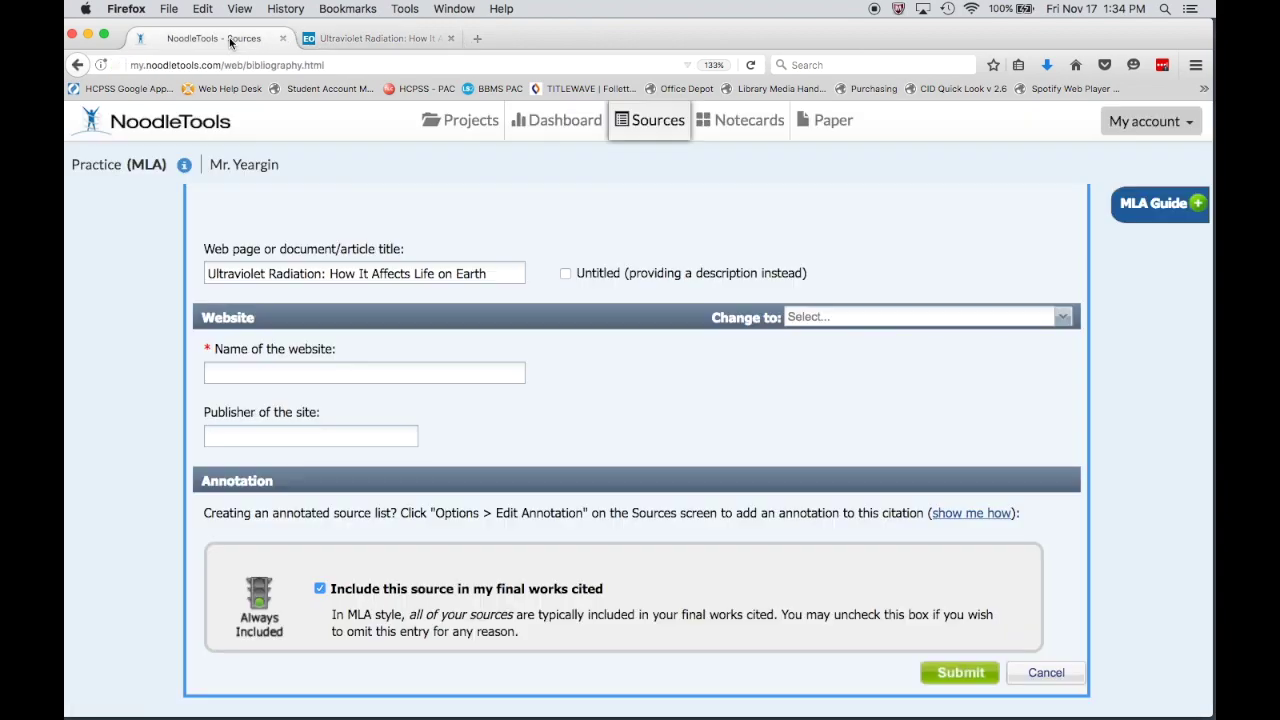
pyautogui.click(310, 375)
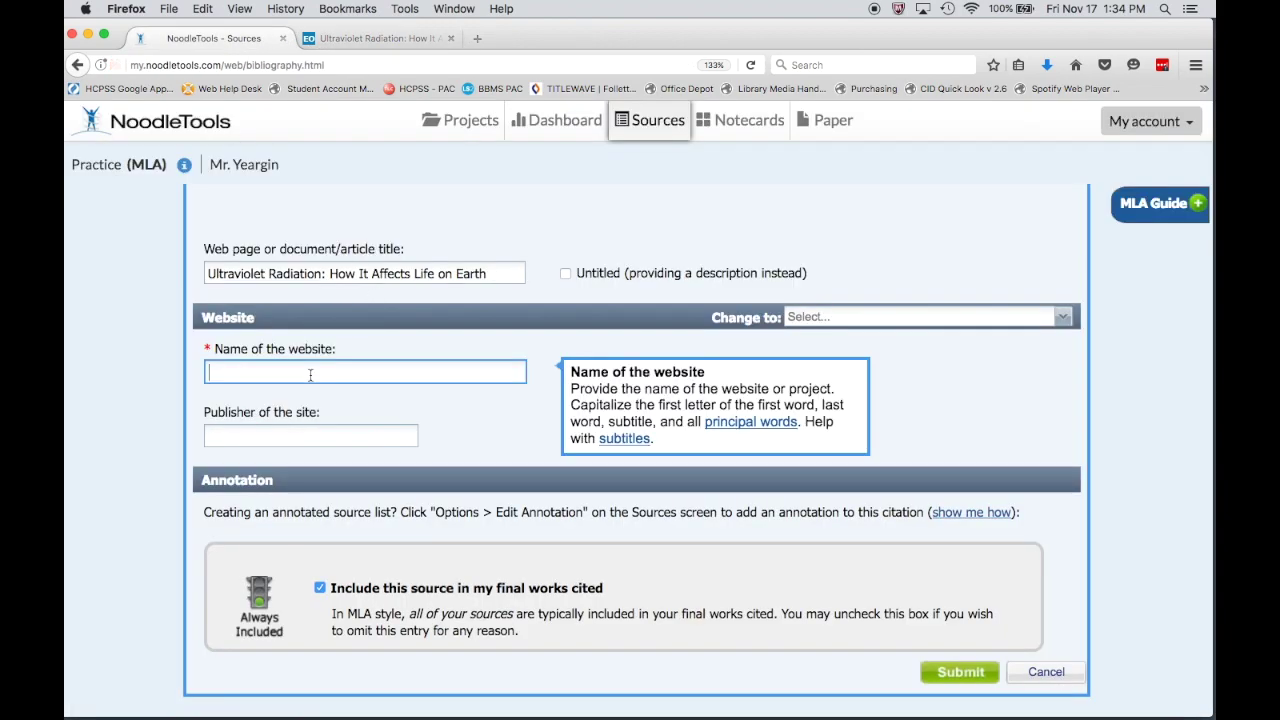
pyautogui.write('NASA Earth Observatory')
pyautogui.click(467, 416)
# Set the publisher of the site to "NASA".
pyautogui.scroll(-1, 467, 416)
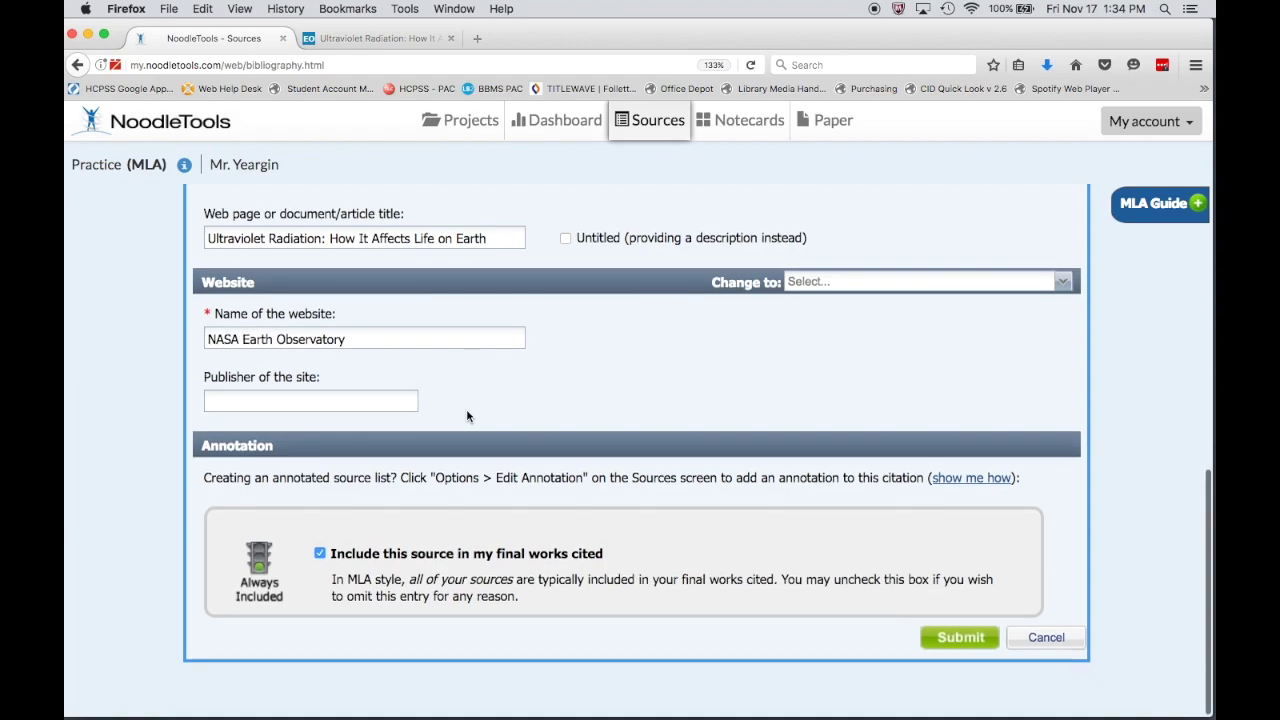
pyautogui.click(333, 395)
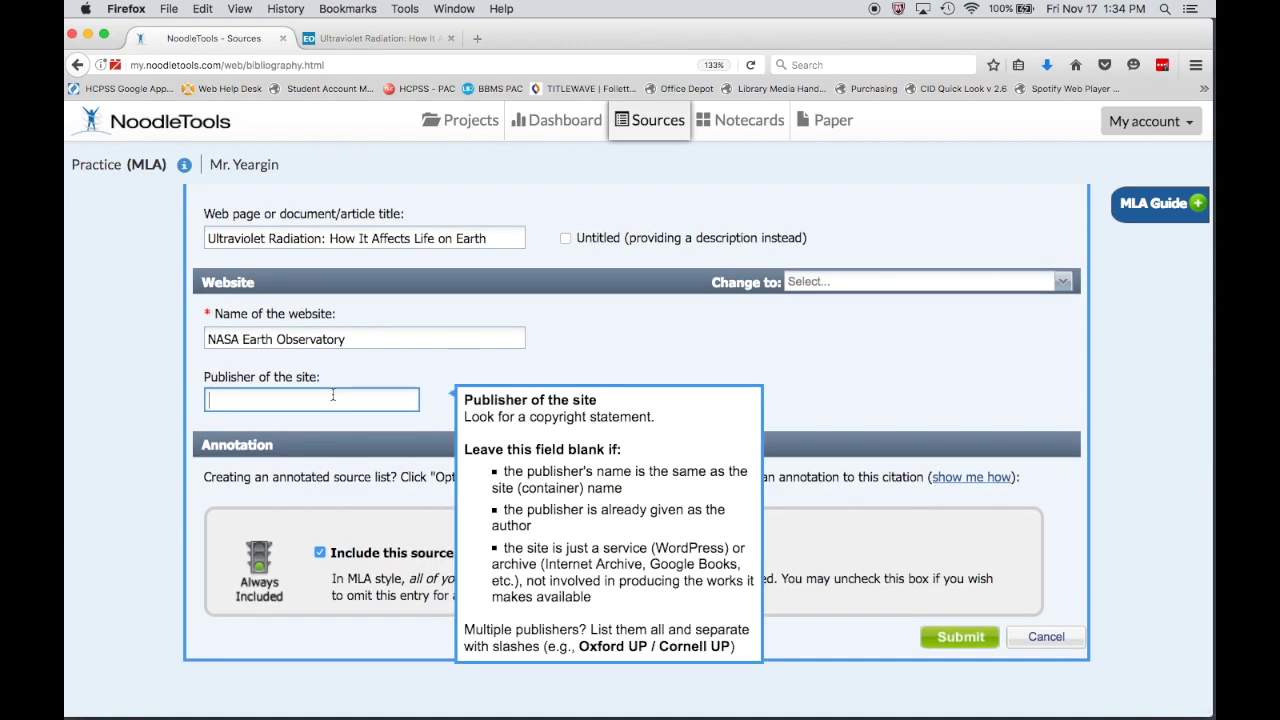
pyautogui.write('NASA')
pyautogui.click(385, 383)
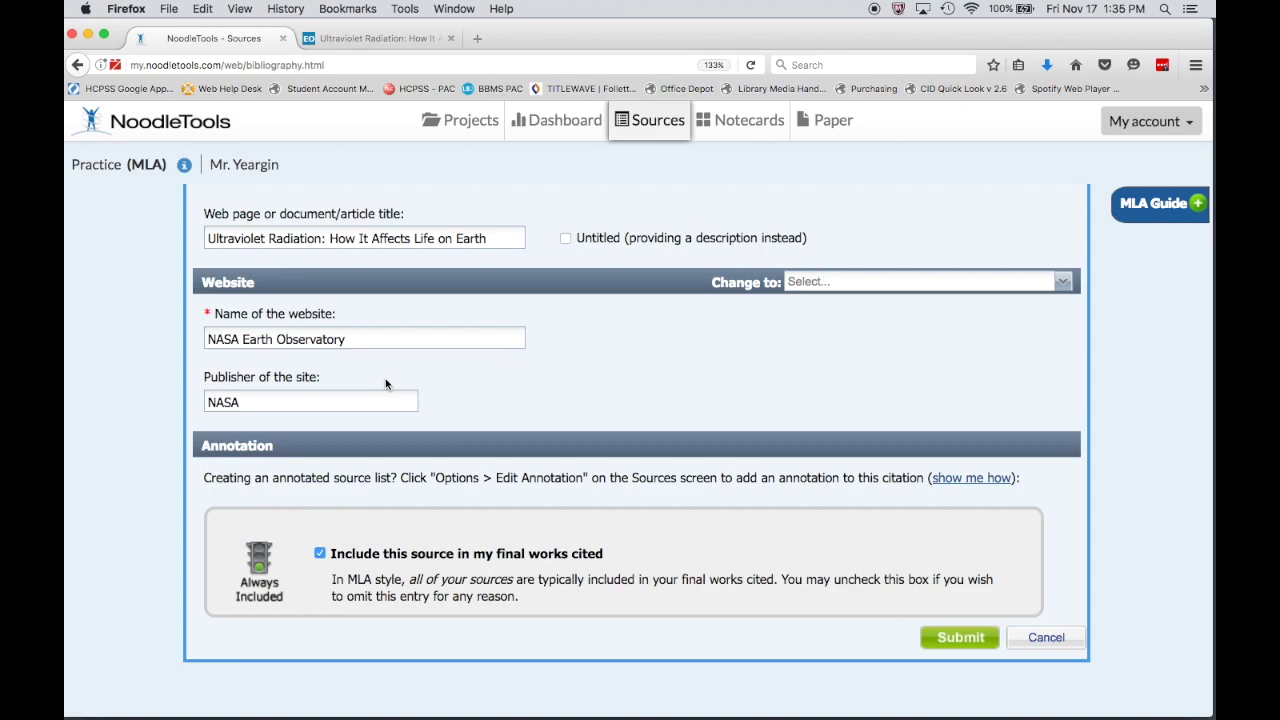
# Review all the fields of the website citation and submit it.
pyautogui.scroll(5, 385, 378)
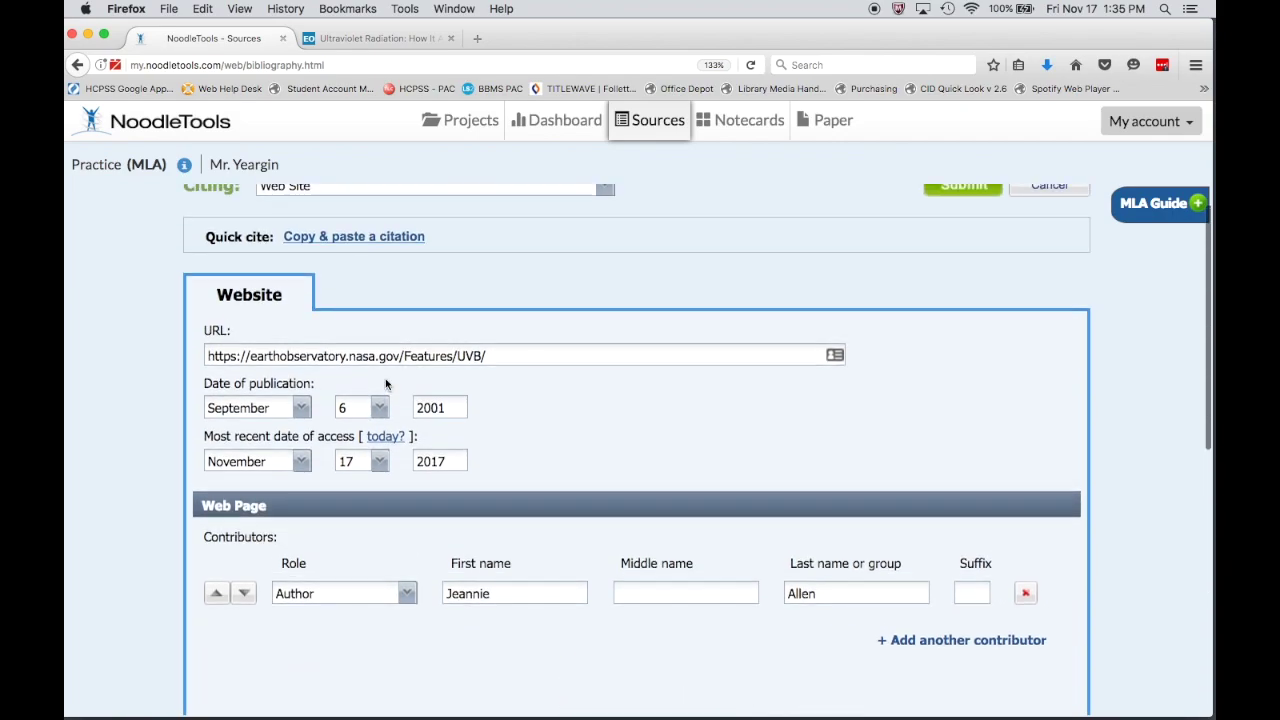
pyautogui.scroll(-3, 386, 382)
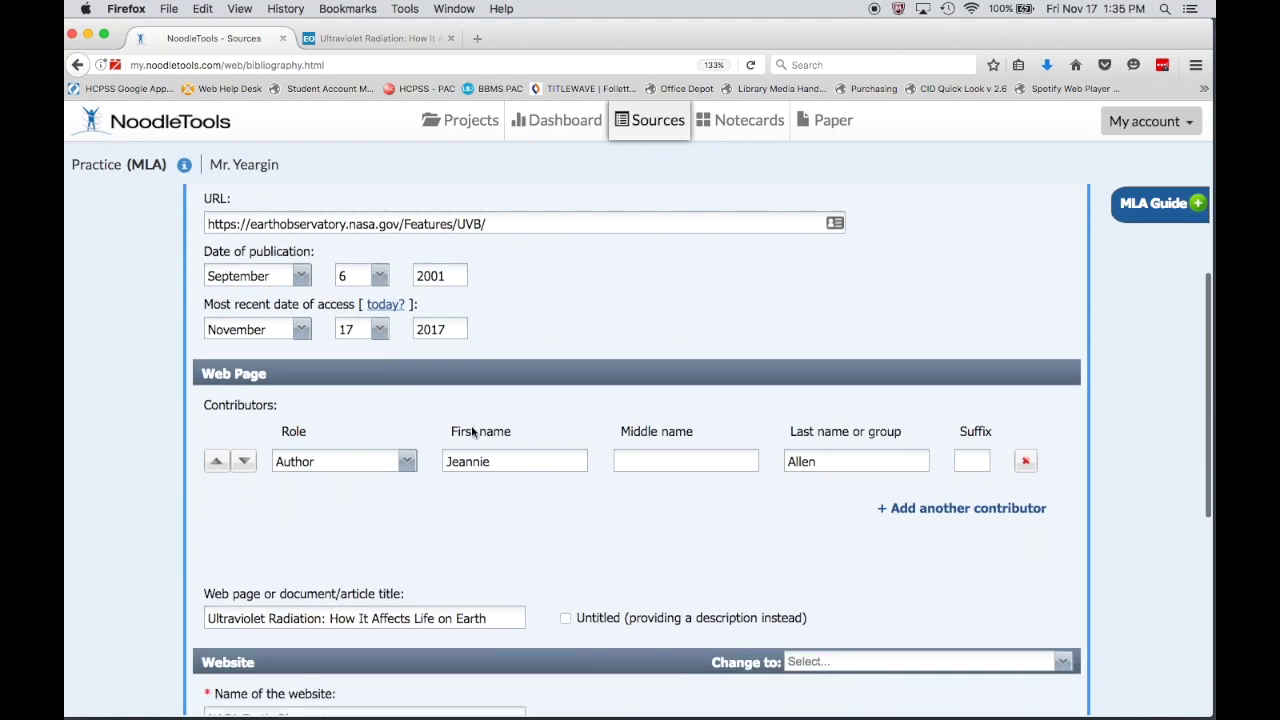
pyautogui.scroll(-5, 603, 460)
pyautogui.scroll(-5, 603, 461)
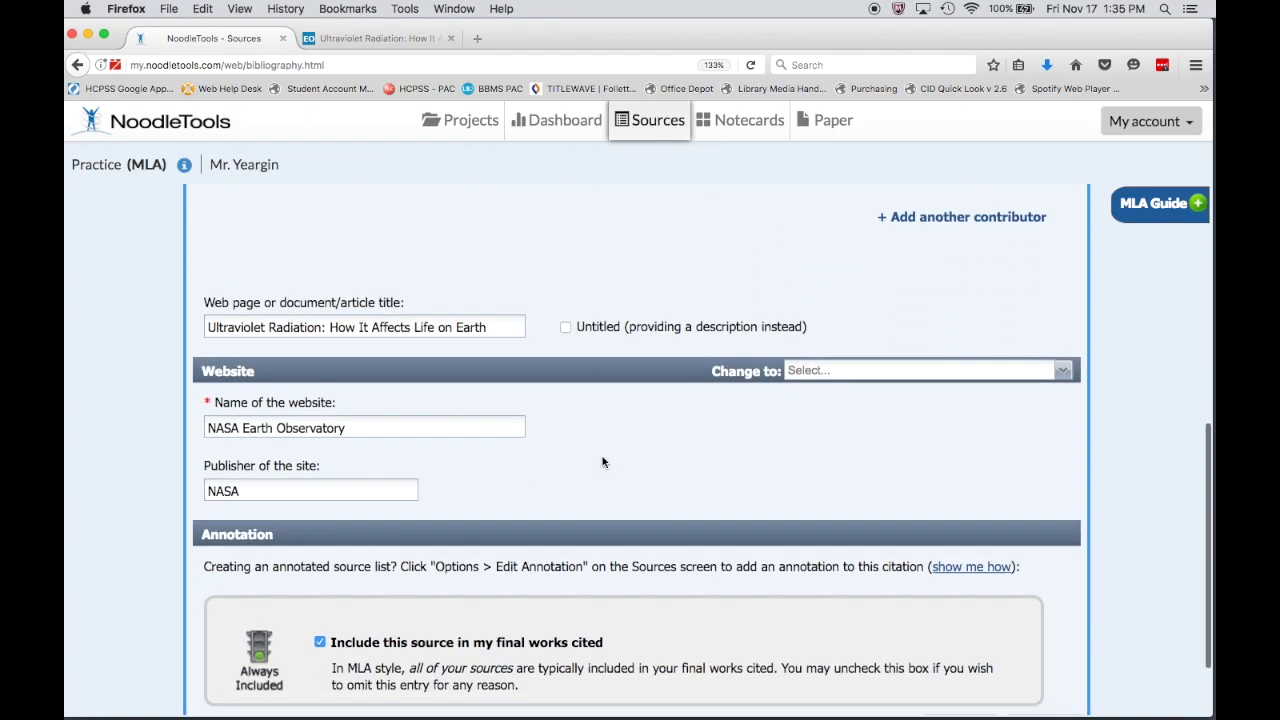
pyautogui.click(955, 640)
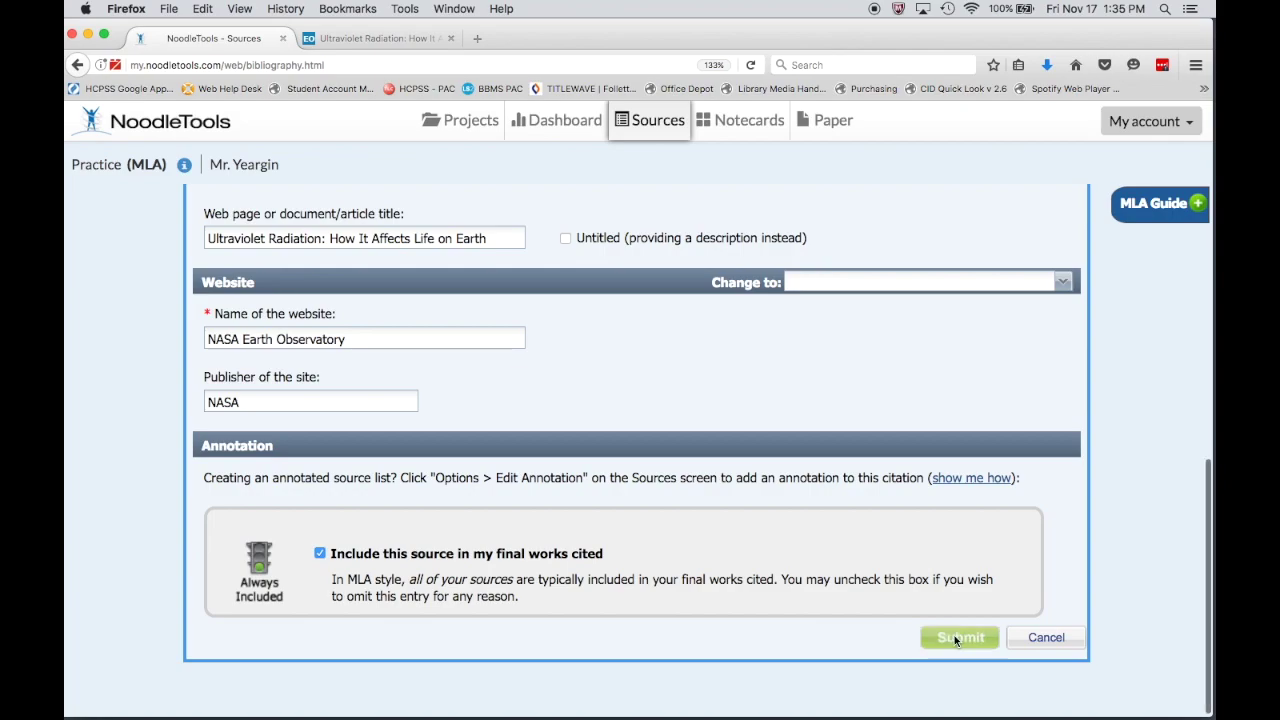